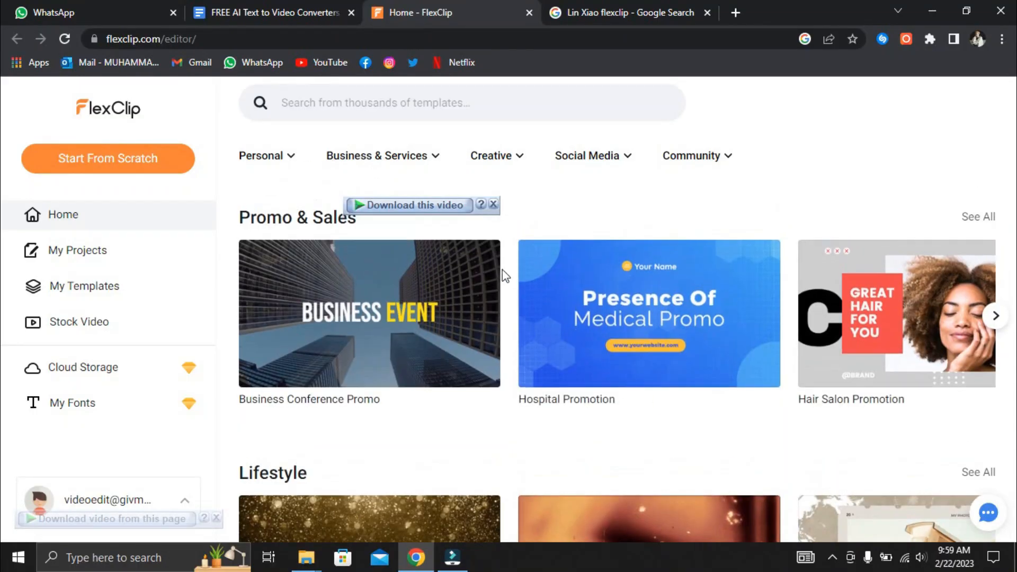
# Step: Start a blank project from scratch with a 16:9 ratio in Storyboard Mode
pyautogui.scroll(5, 501, 270)
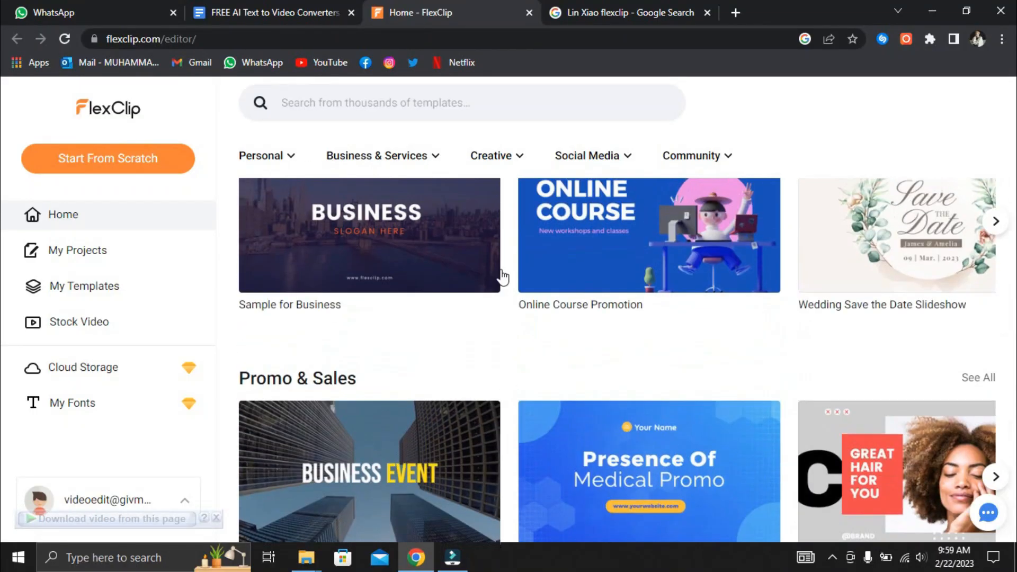
pyautogui.scroll(-10, 501, 271)
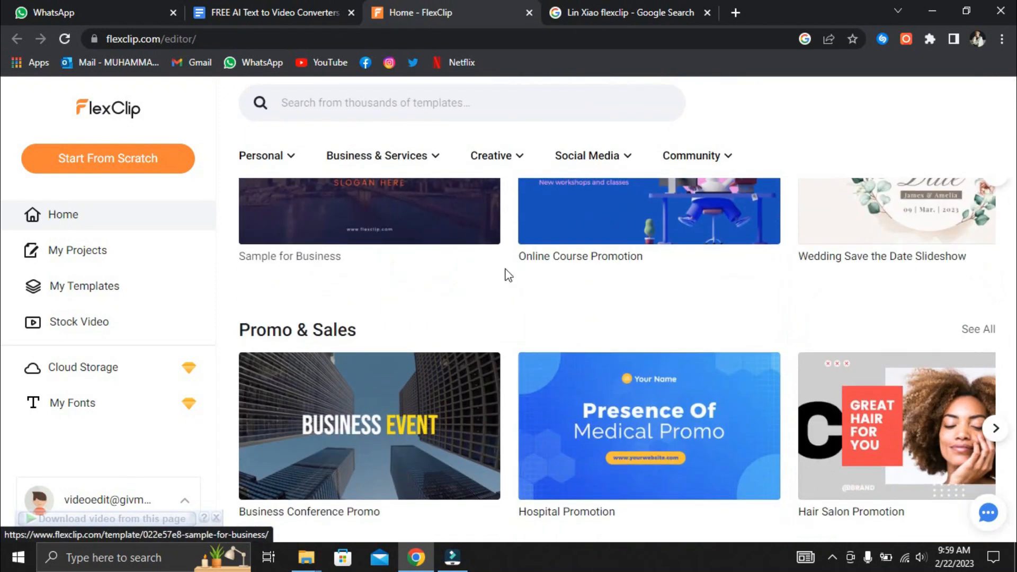
pyautogui.scroll(-8, 506, 274)
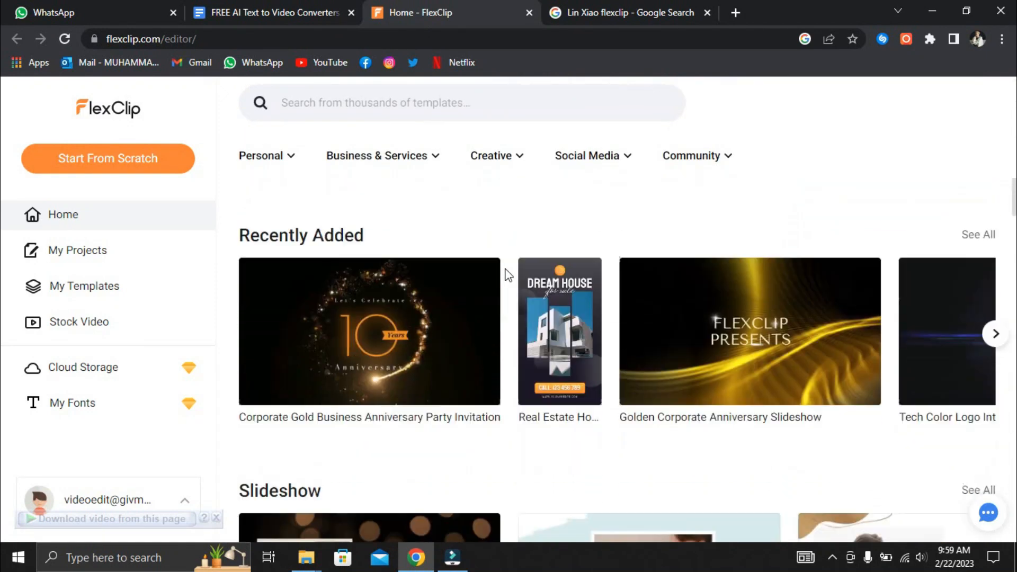
pyautogui.click(109, 168)
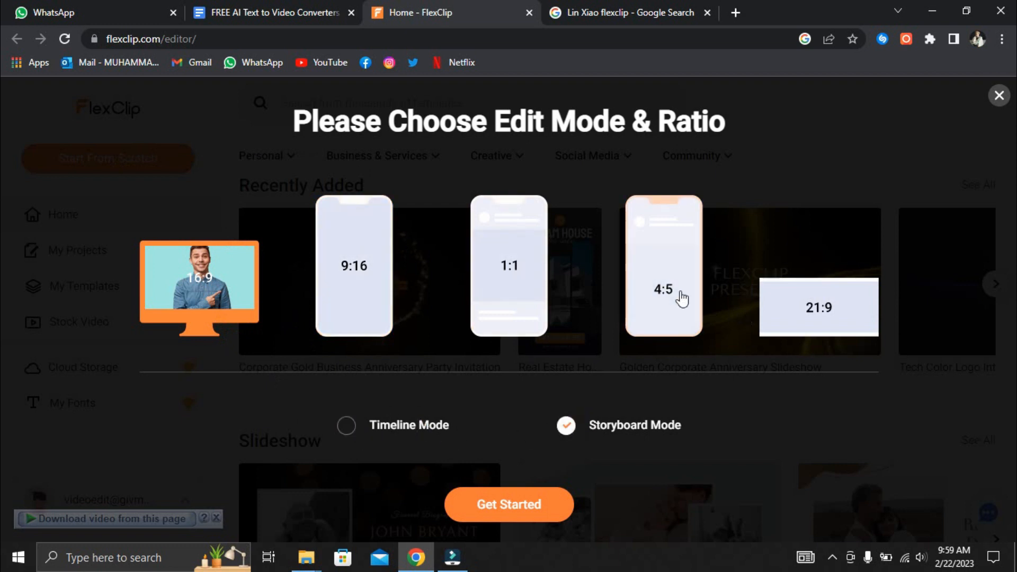
pyautogui.click(785, 305)
pyautogui.click(199, 281)
pyautogui.click(480, 503)
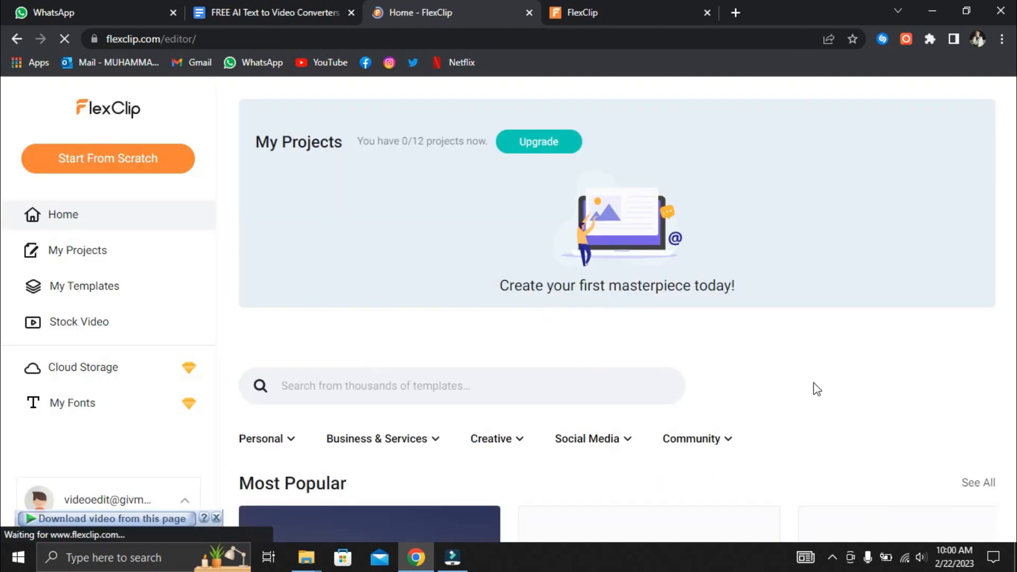
# Step: Browse the home page's template categories, including Most Popular, Promo & Sales and Lifestyle
pyautogui.scroll(-2, 813, 389)
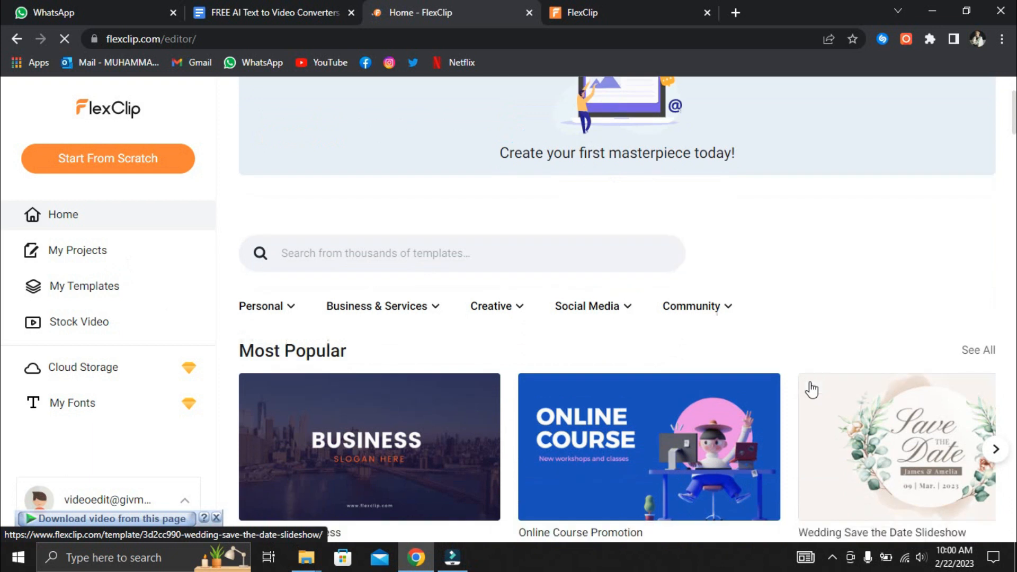
pyautogui.scroll(-2, 788, 379)
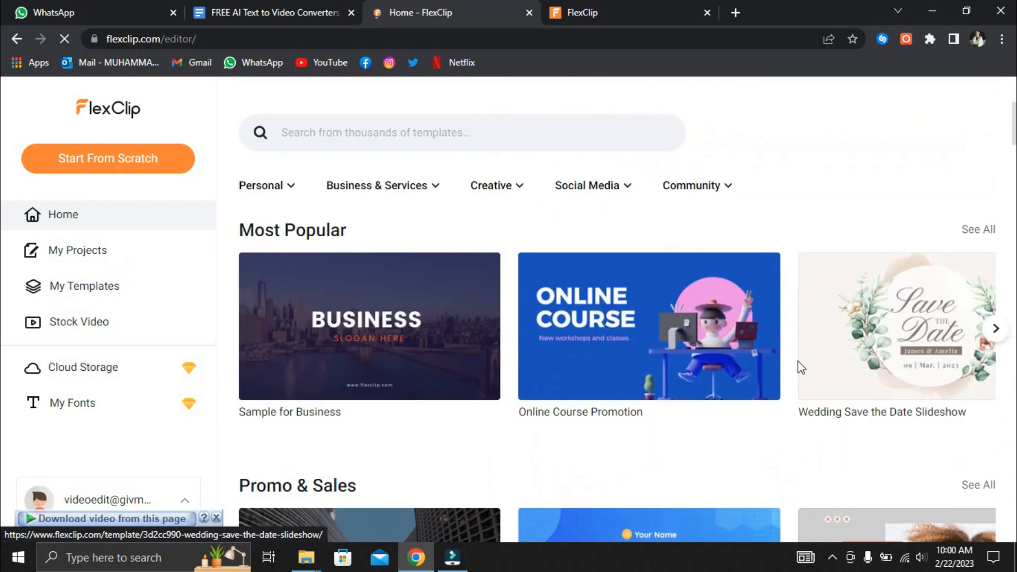
pyautogui.scroll(-3, 793, 360)
pyautogui.scroll(3, 794, 360)
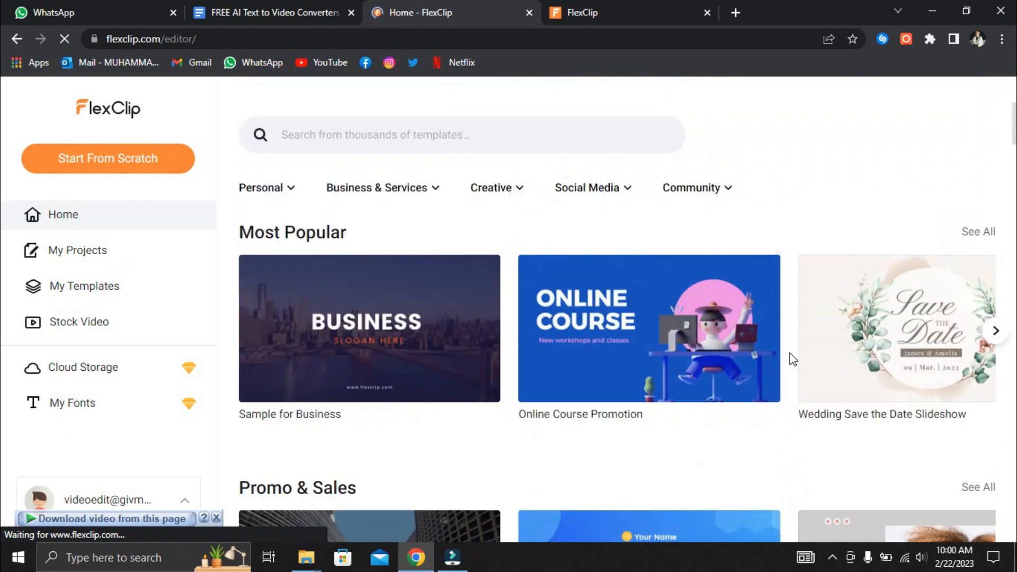
pyautogui.scroll(1, 793, 360)
pyautogui.scroll(-1, 793, 360)
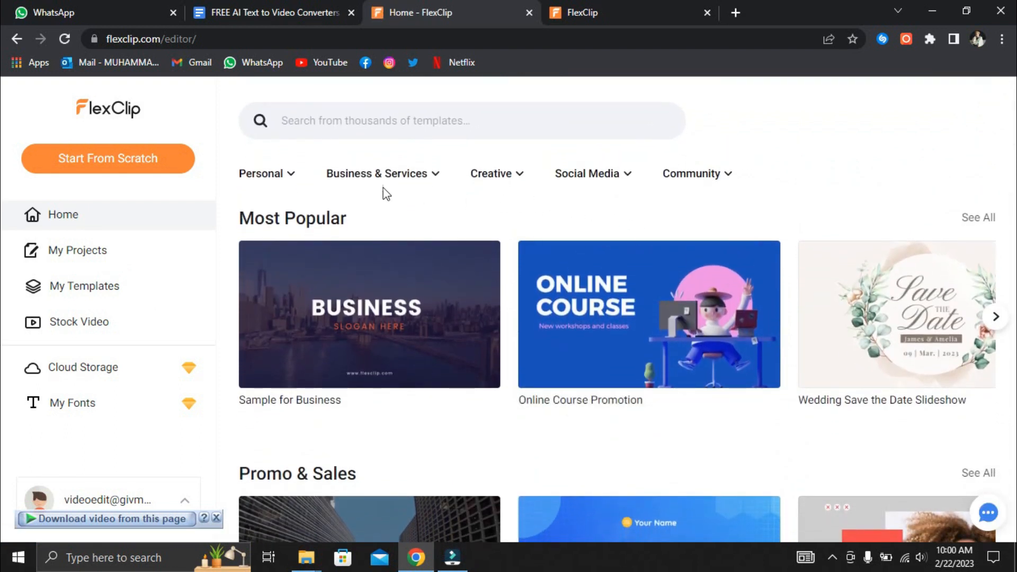
pyautogui.scroll(-1, 503, 238)
pyautogui.scroll(-2, 520, 239)
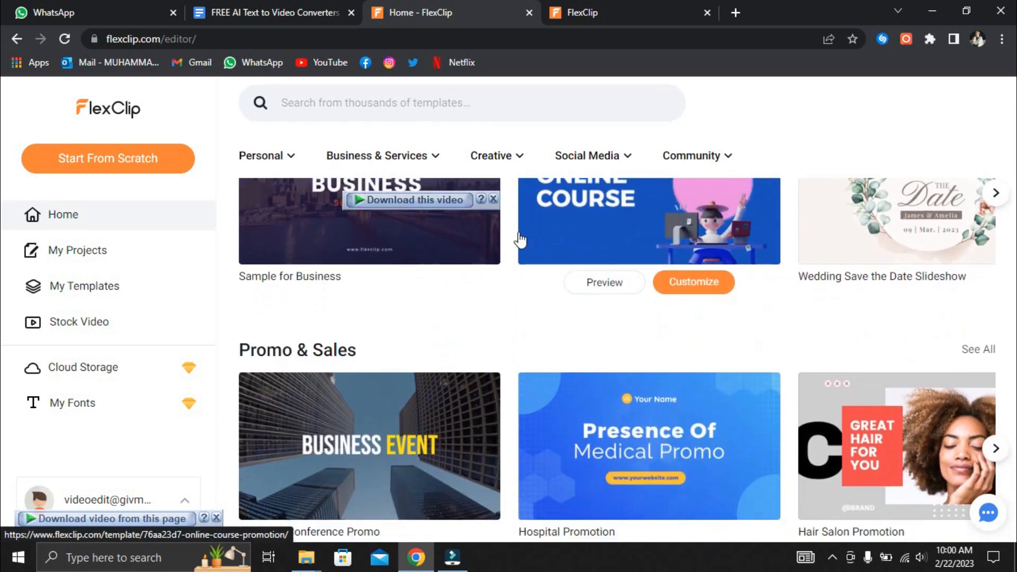
pyautogui.scroll(-2, 520, 240)
pyautogui.scroll(-3, 515, 237)
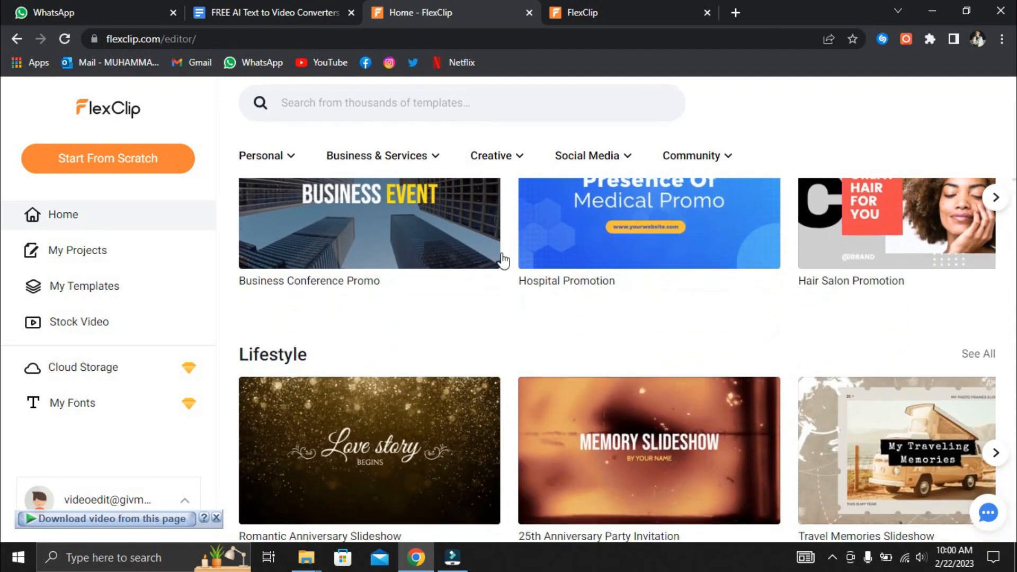
# Step: Open the Business Conference Promo template for customization, dismiss the media import dialog and skip the introductory tour
pyautogui.moveTo(399, 236)
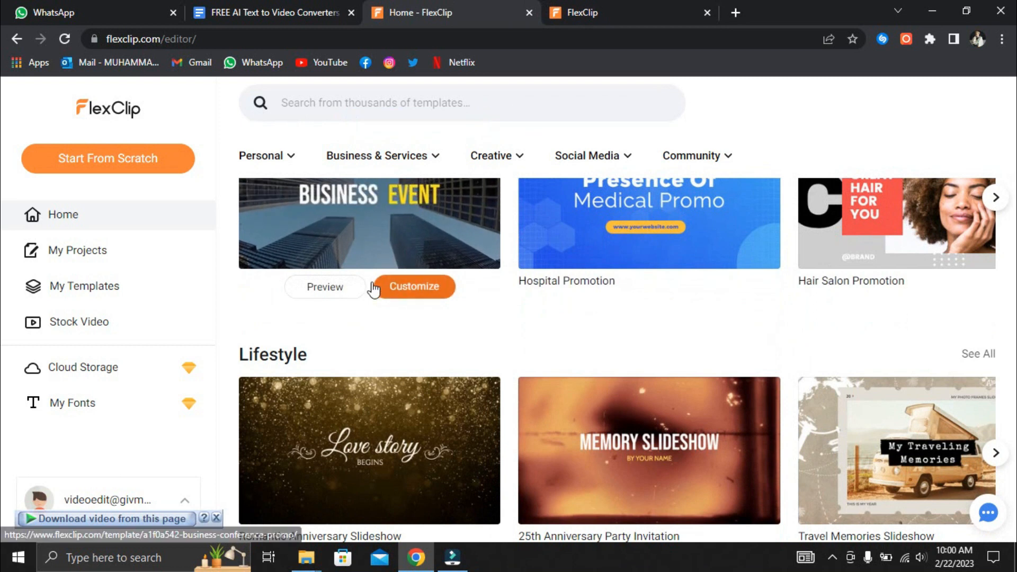
pyautogui.scroll(2, 365, 289)
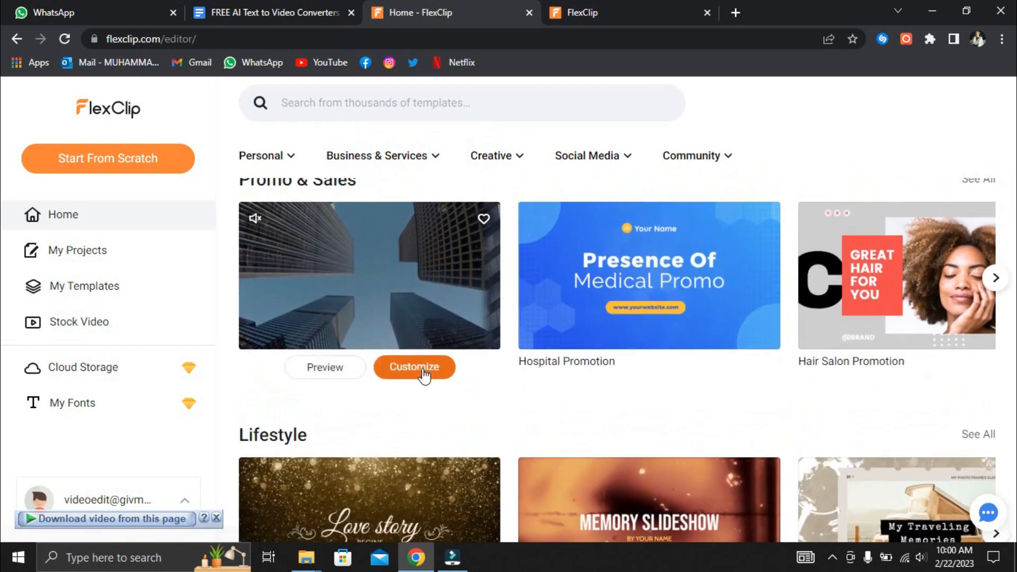
pyautogui.click(424, 373)
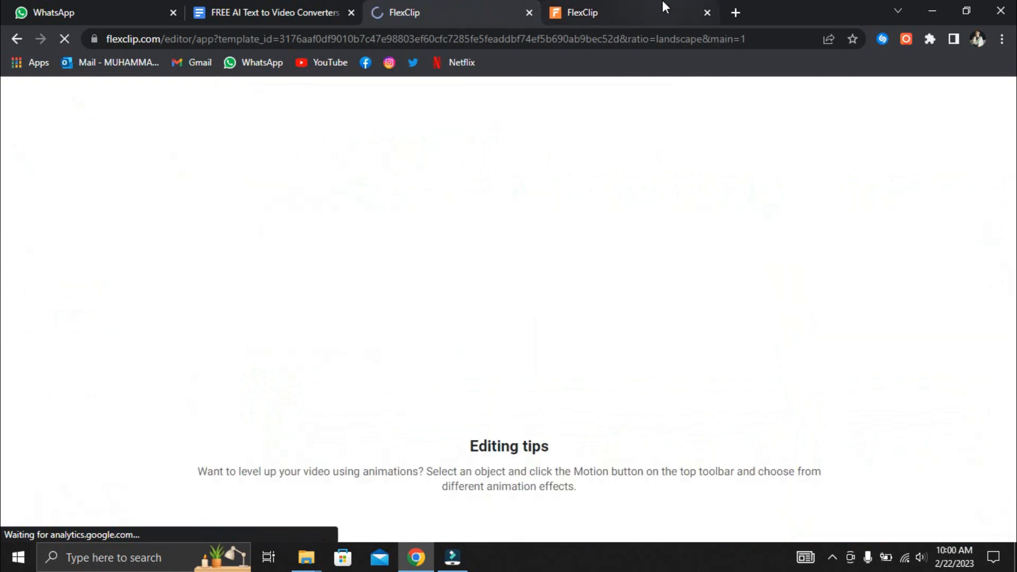
pyautogui.click(662, 7)
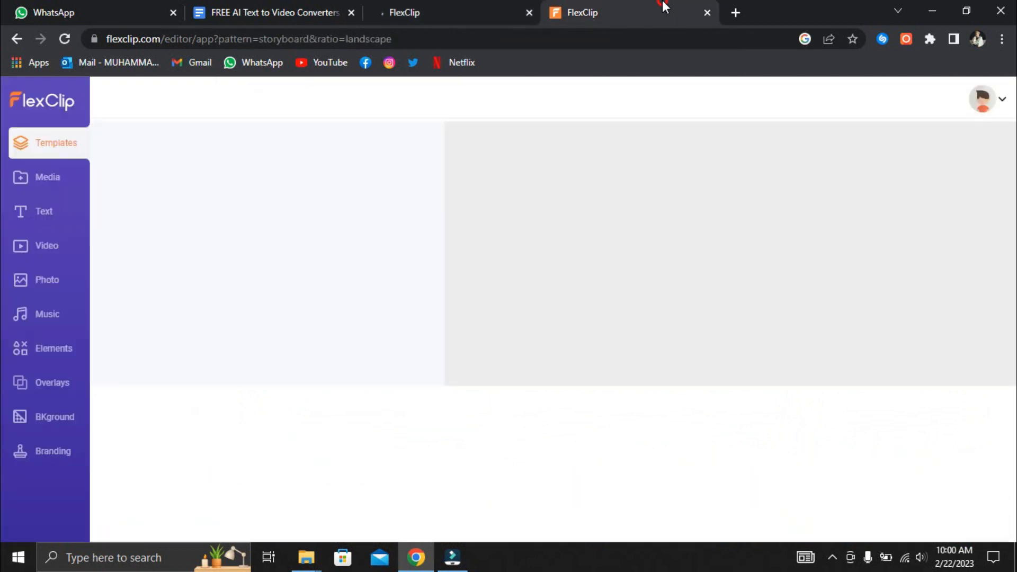
pyautogui.click(475, 8)
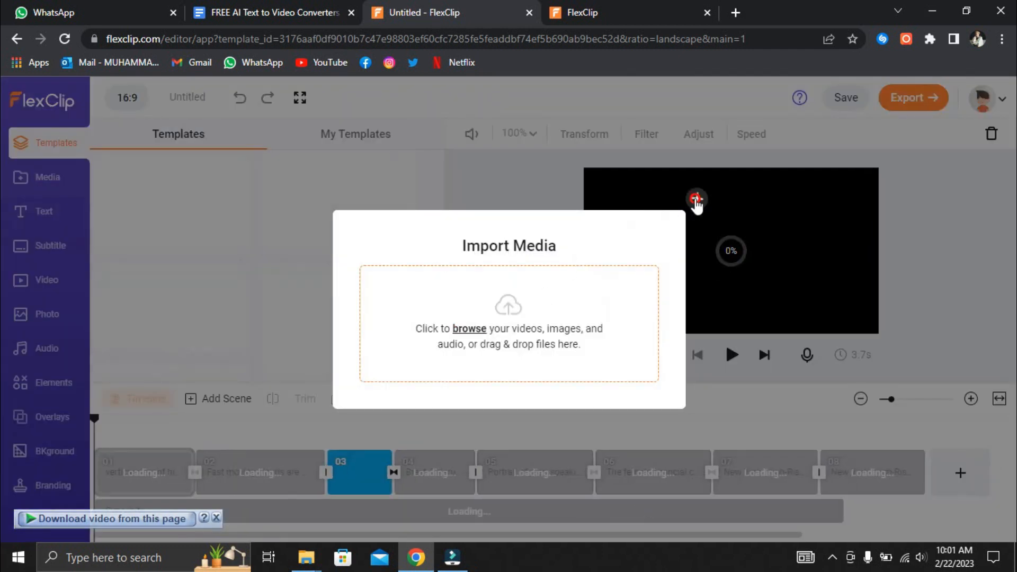
pyautogui.click(697, 202)
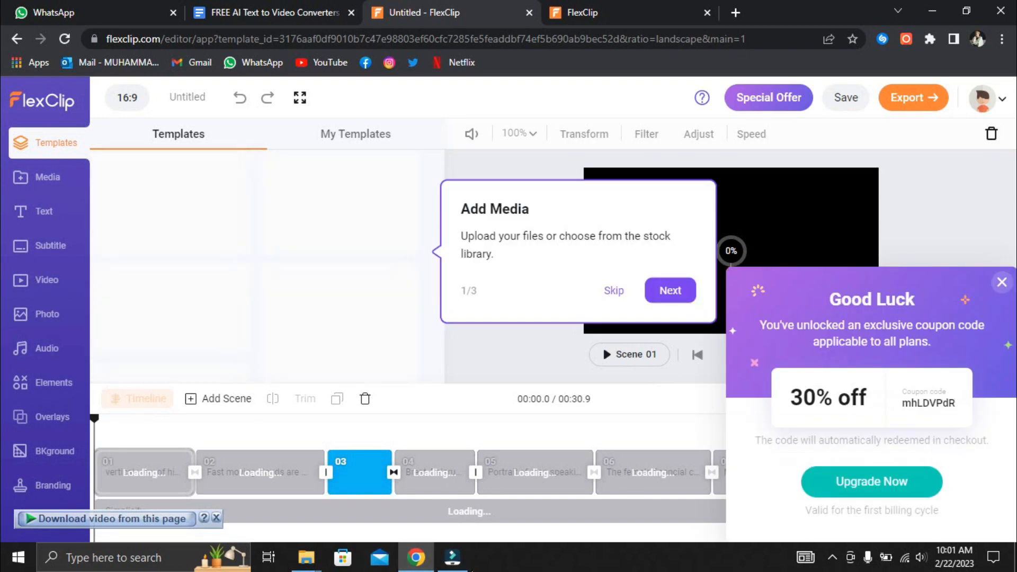
pyautogui.click(618, 295)
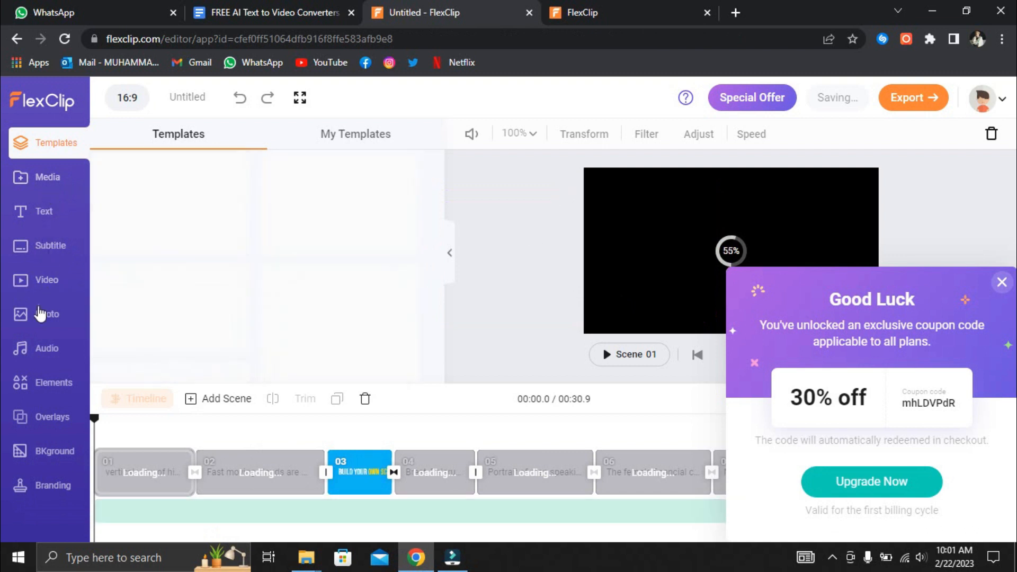
# Step: Look through the editor's audio, overlay, text and subtitle options, and close the coupon offer
pyautogui.click(39, 350)
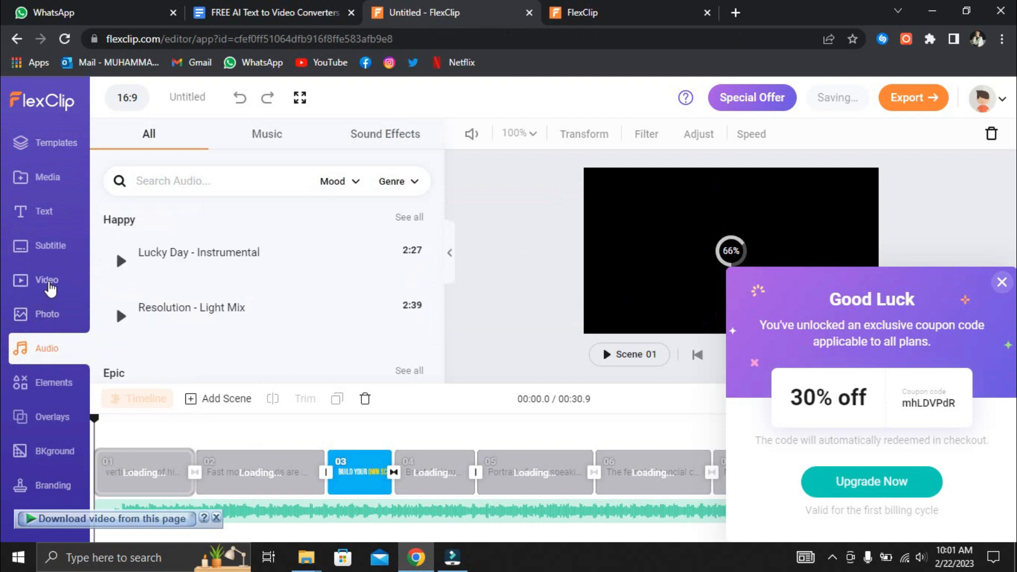
pyautogui.click(56, 427)
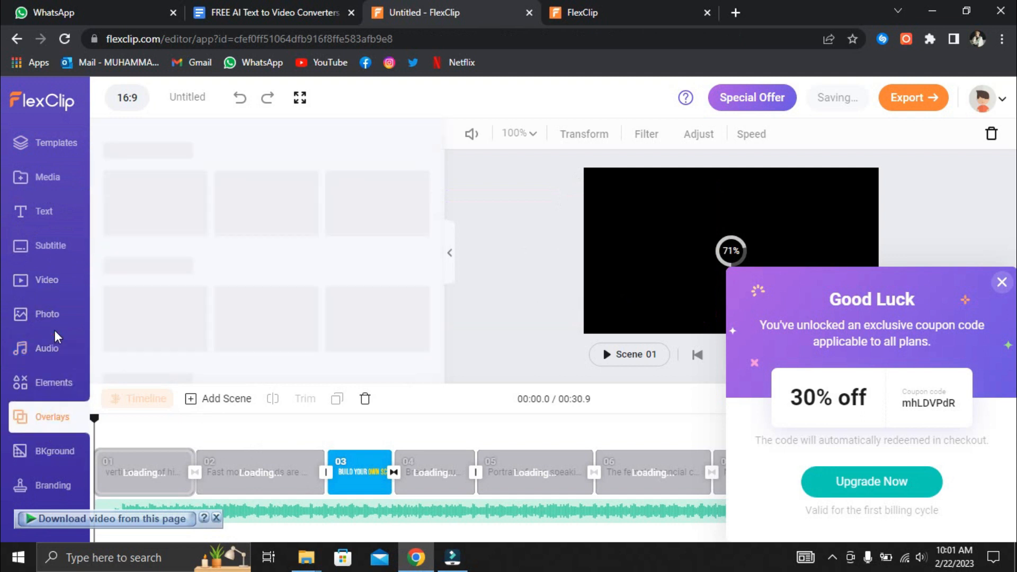
pyautogui.click(41, 220)
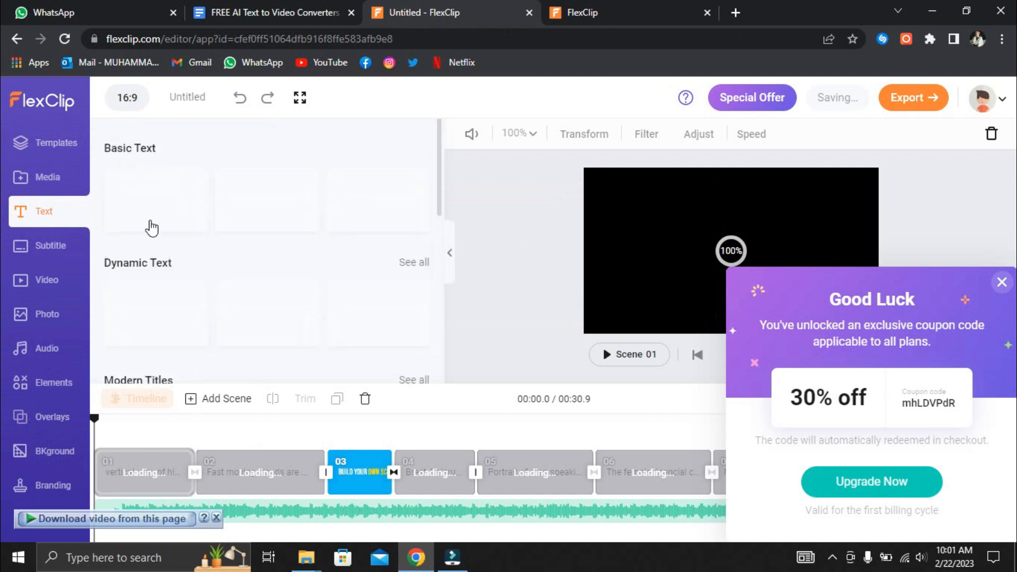
pyautogui.scroll(-4, 200, 217)
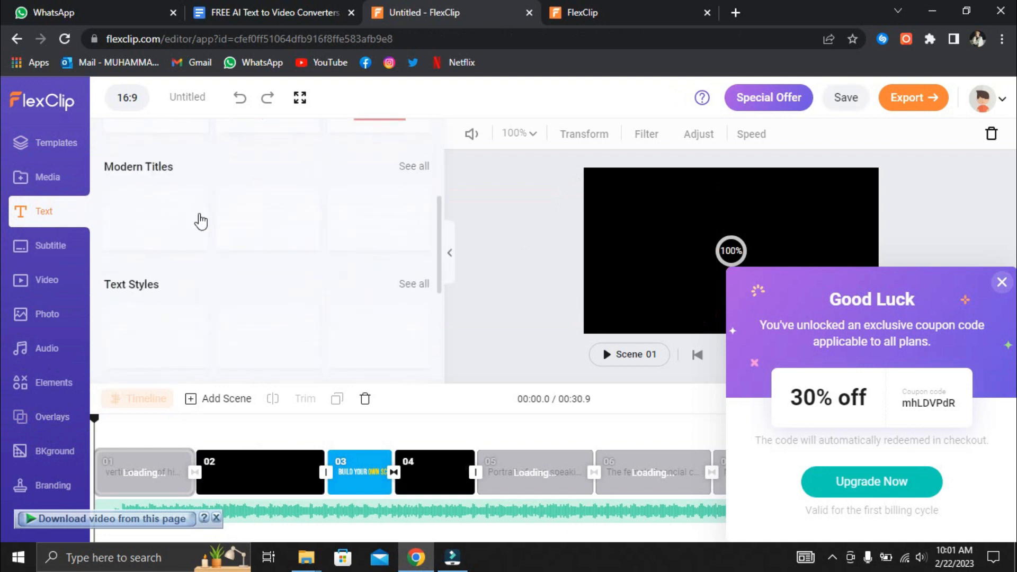
pyautogui.scroll(5, 201, 222)
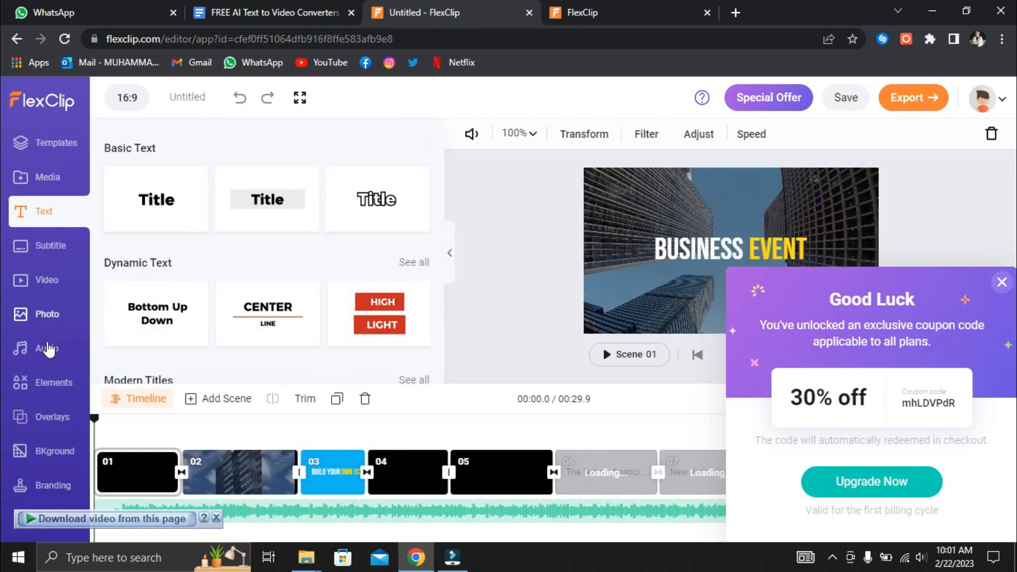
pyautogui.click(50, 249)
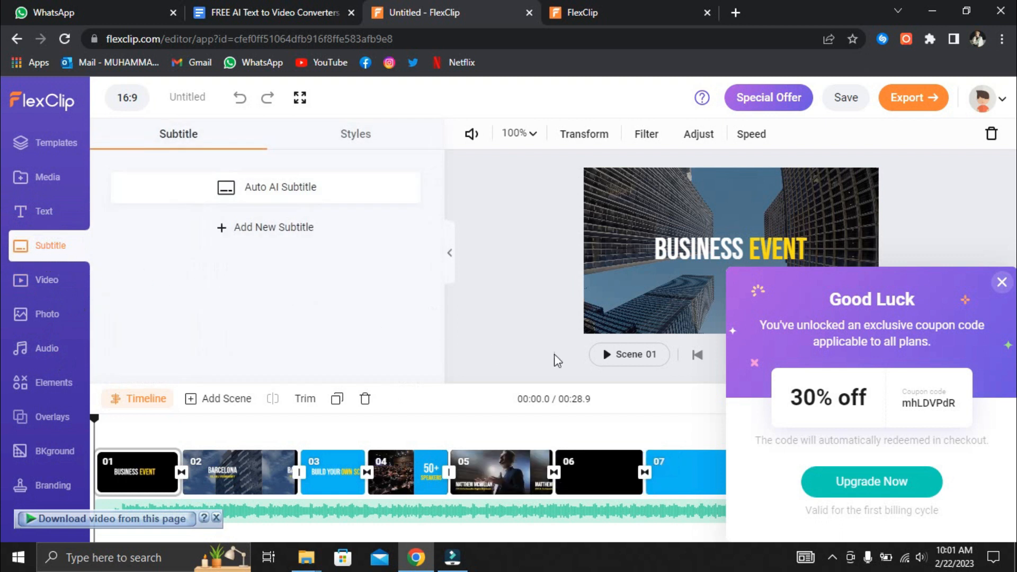
pyautogui.click(1002, 282)
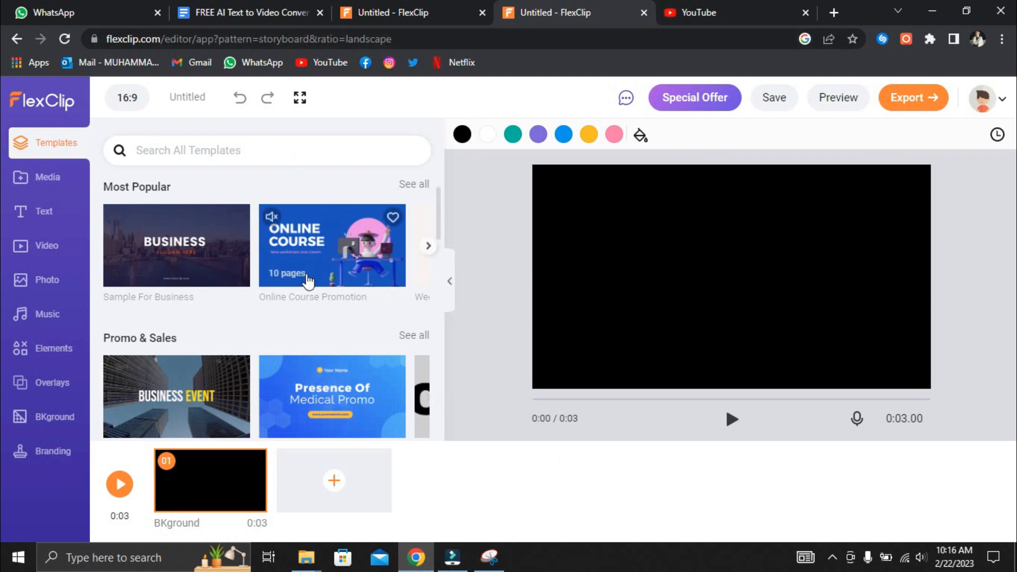
# Step: Look through the templates offered in the blank storyboard project
pyautogui.scroll(-2, 310, 268)
pyautogui.click(175, 289)
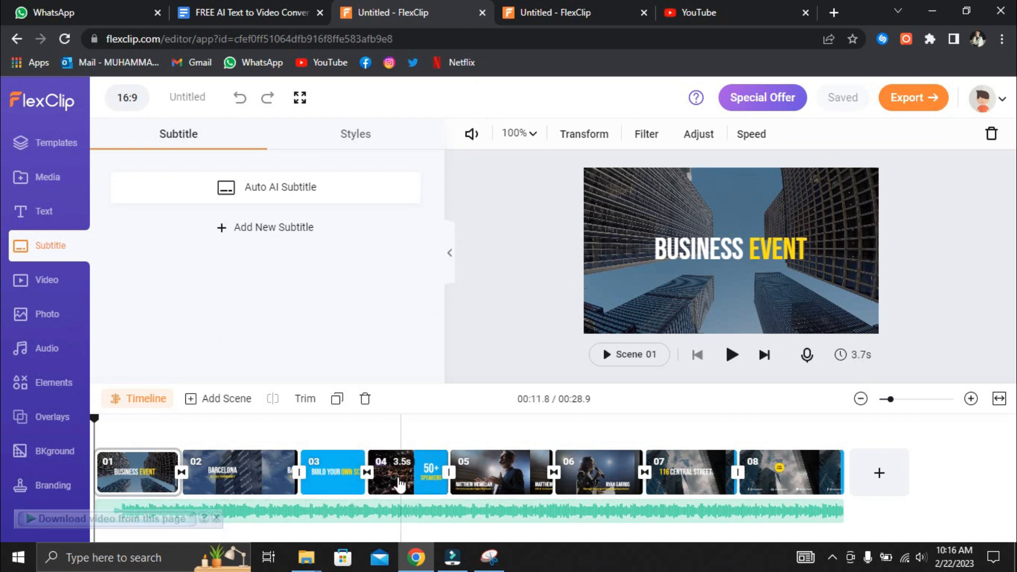
# Step: Preview the Business Event project by playing it and scrubbing through its scenes, then return to the start of scene 01
pyautogui.click(731, 354)
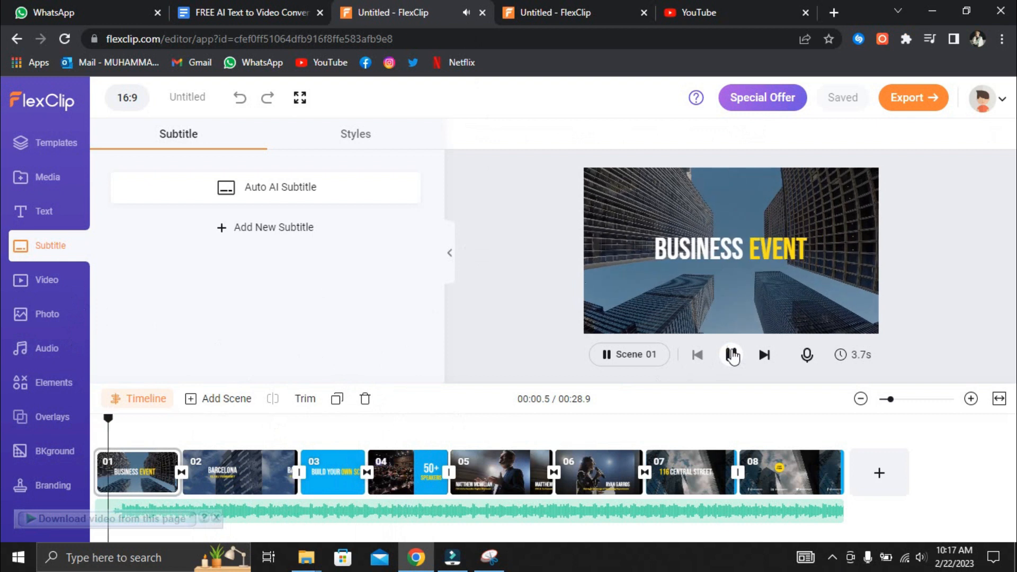
pyautogui.click(158, 403)
pyautogui.moveTo(113, 422); pyautogui.dragTo(210, 432)
pyautogui.click(314, 450)
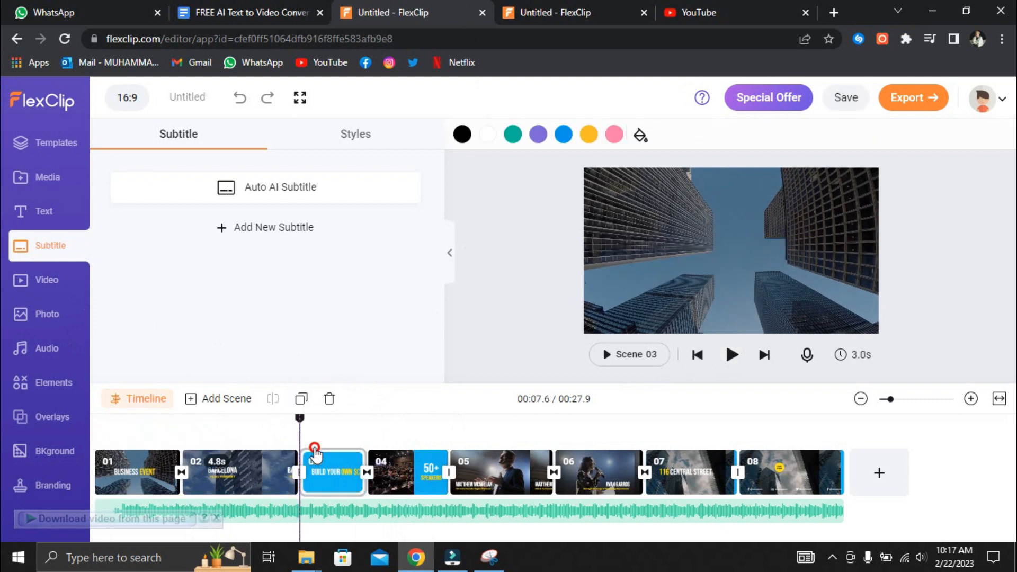
pyautogui.click(432, 465)
pyautogui.click(456, 465)
pyautogui.click(482, 465)
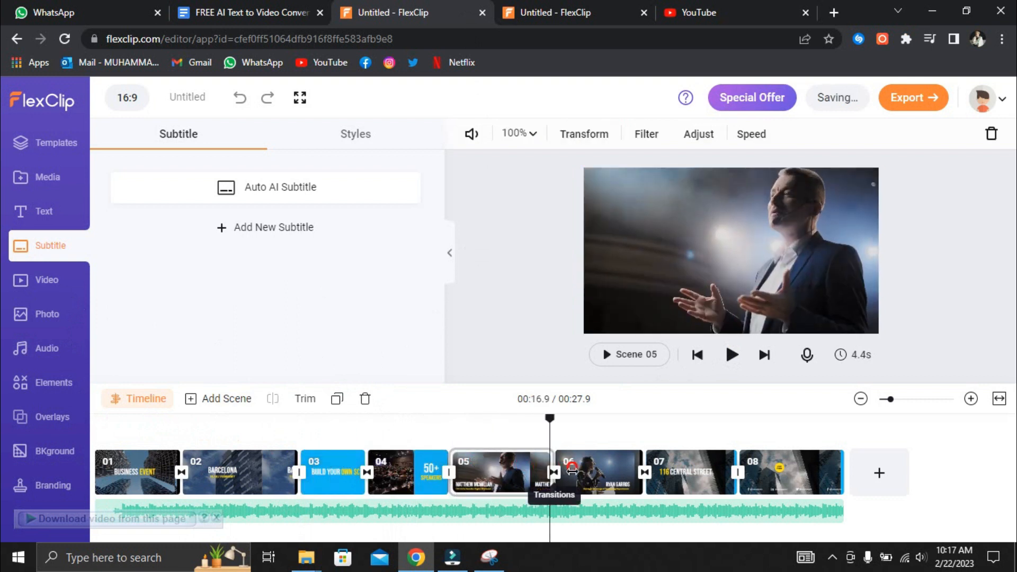
pyautogui.click(609, 469)
pyautogui.moveTo(630, 469); pyautogui.dragTo(86, 419)
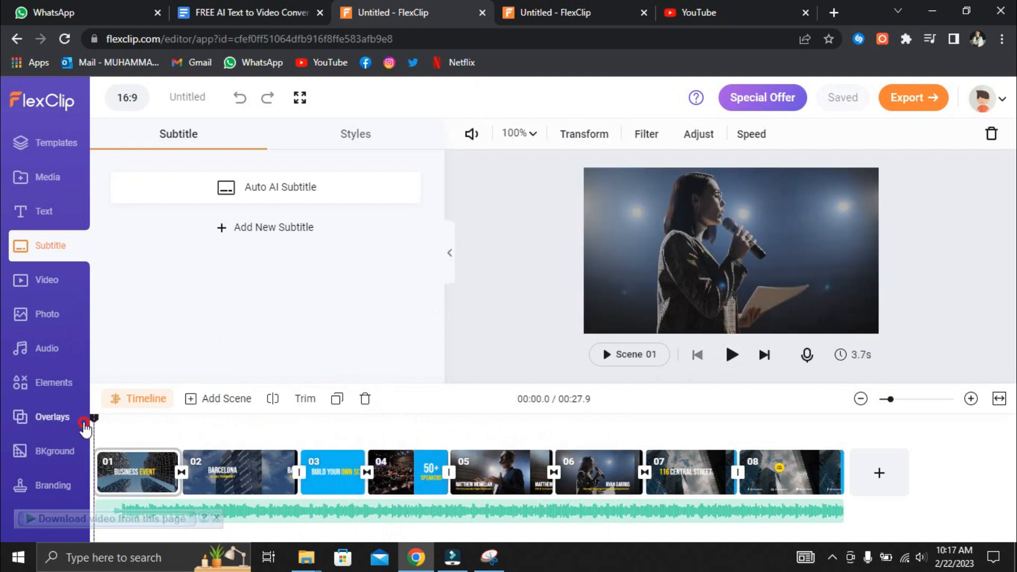
# Step: Browse the stock video library's categories, such as Wedding, Holiday, Finance, Animation, Family and People
pyautogui.click(46, 280)
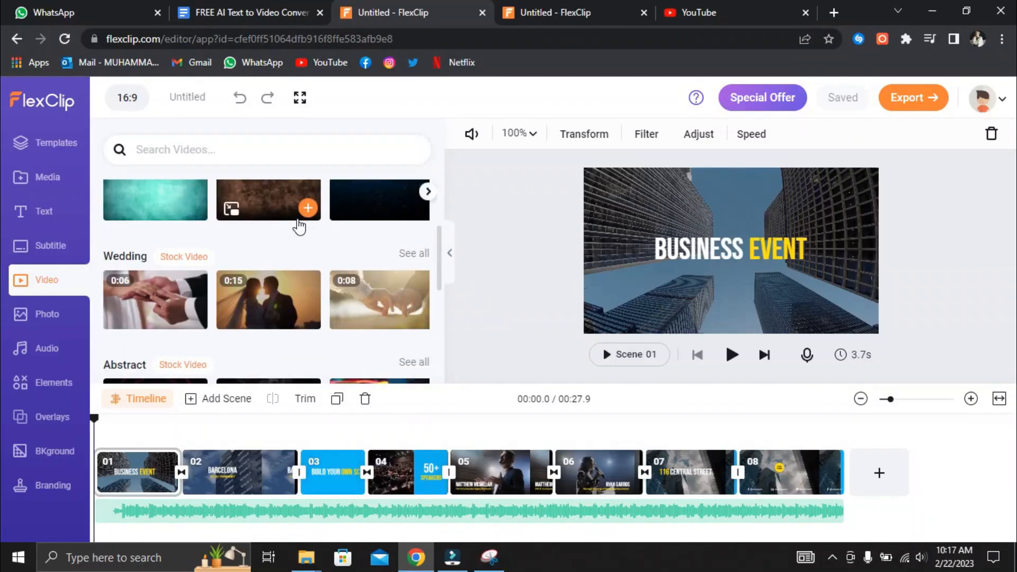
pyautogui.scroll(-1, 302, 228)
pyautogui.scroll(5, 307, 276)
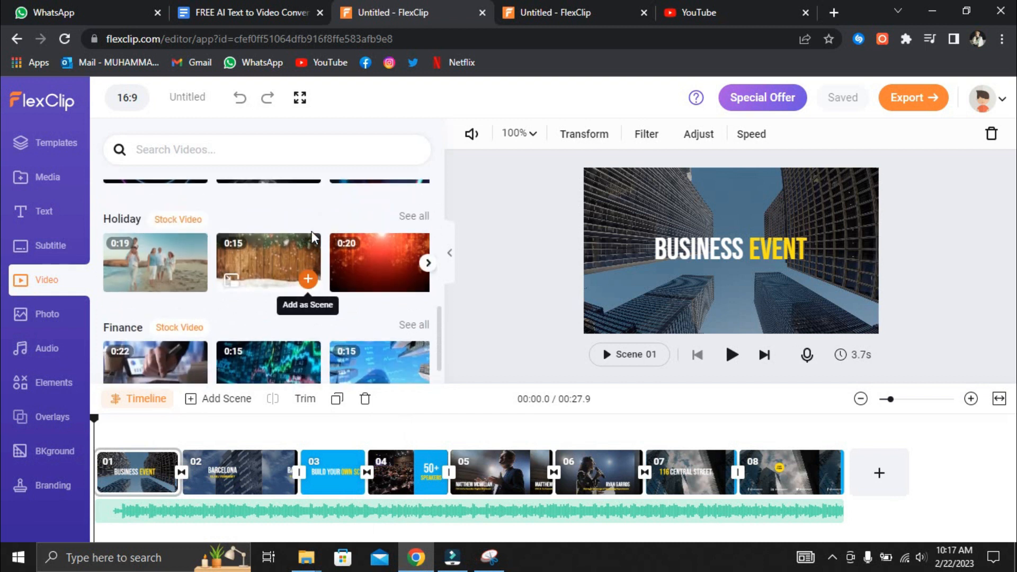
pyautogui.scroll(-5, 326, 257)
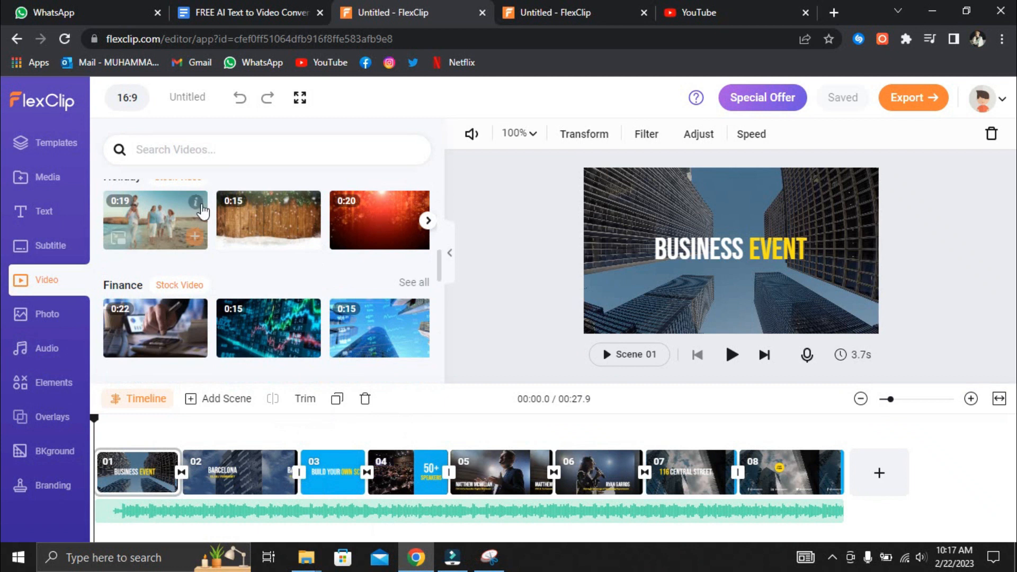
pyautogui.scroll(-5, 241, 325)
pyautogui.scroll(-3, 247, 294)
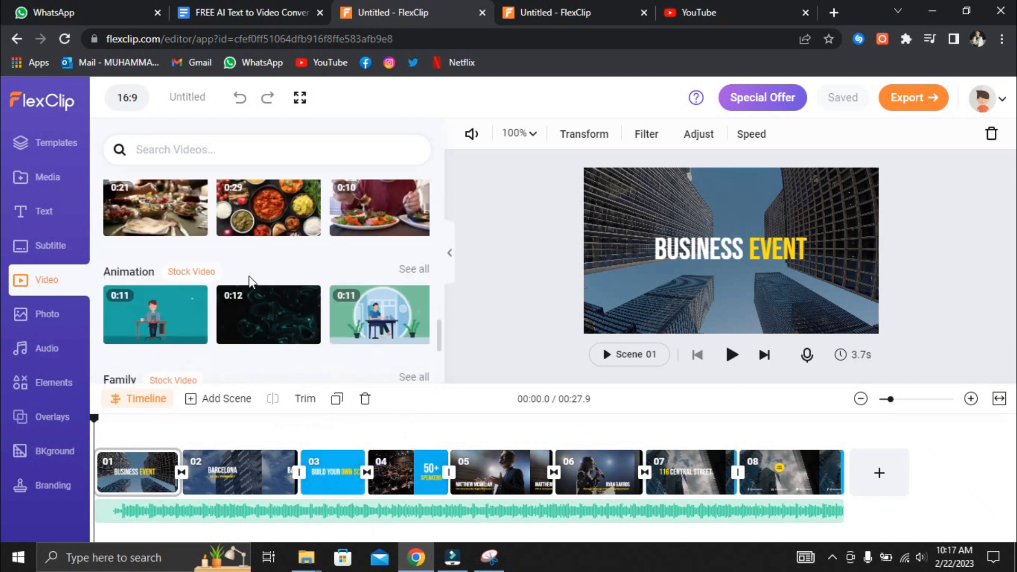
pyautogui.scroll(-3, 250, 278)
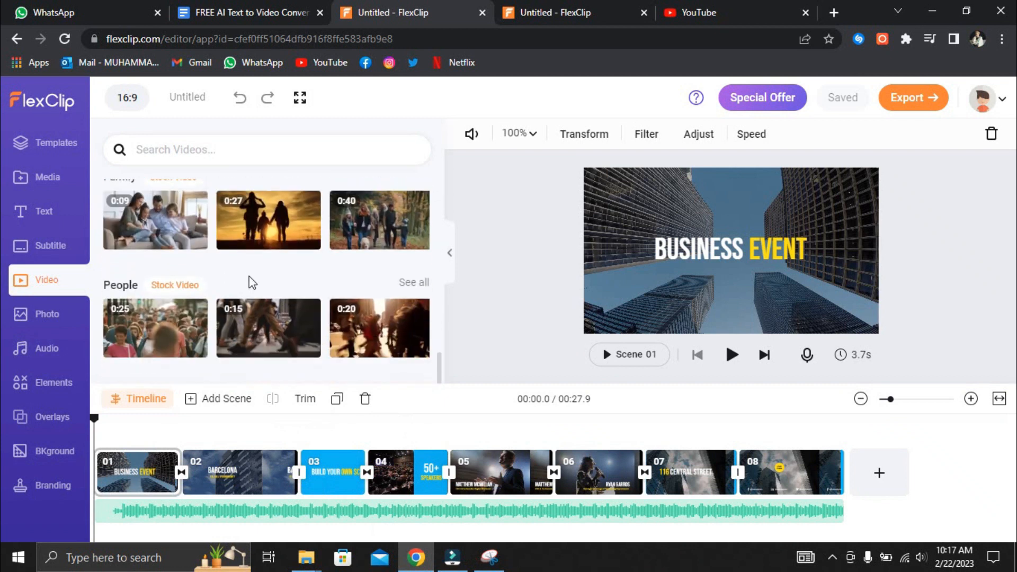
# Step: Look through the Fashion, Education and Social stock videos and the popular suggestions in the video search
pyautogui.scroll(-7, 252, 283)
pyautogui.scroll(-3, 315, 265)
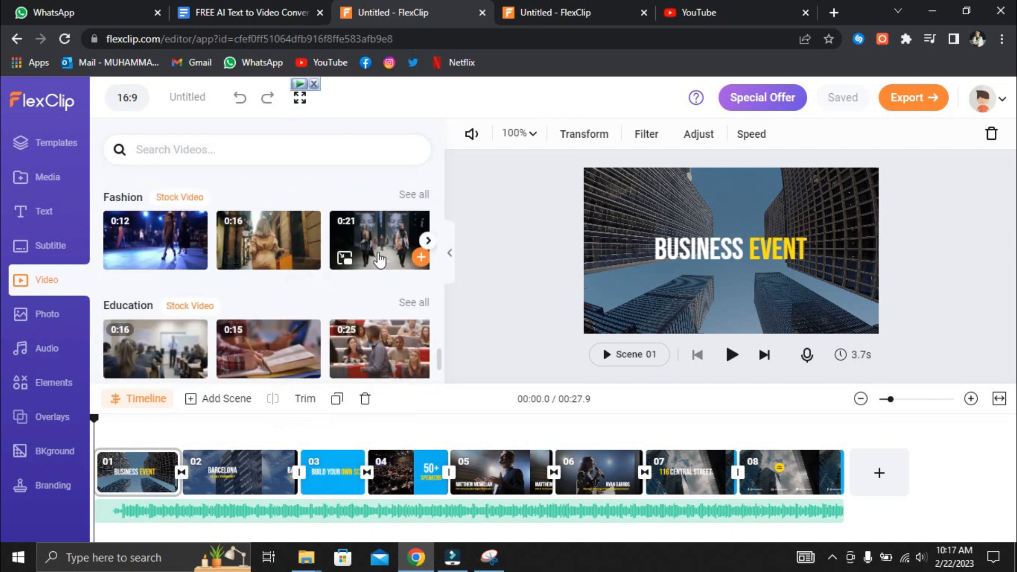
pyautogui.scroll(-1, 341, 276)
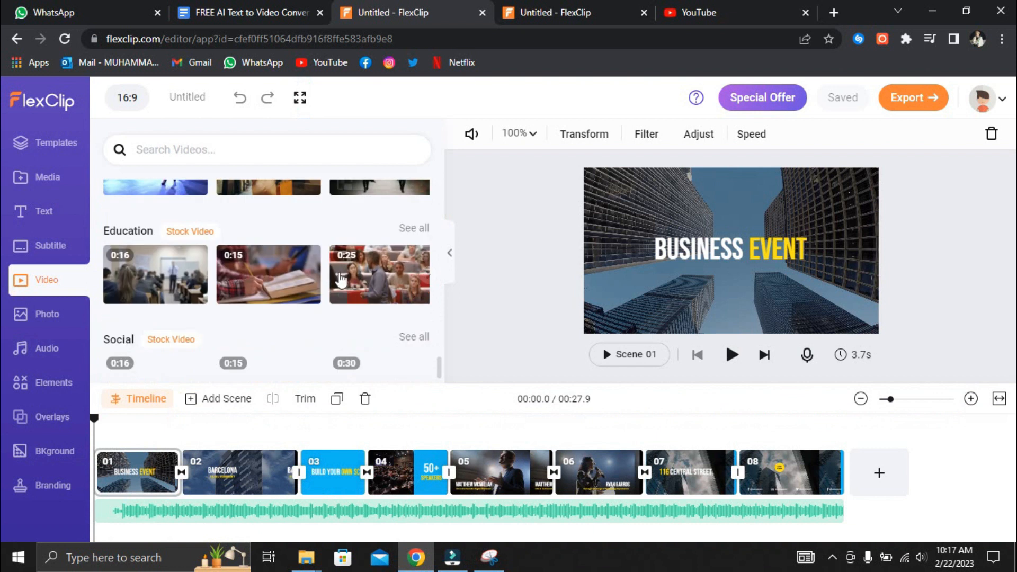
pyautogui.scroll(-1, 341, 279)
pyautogui.click(180, 154)
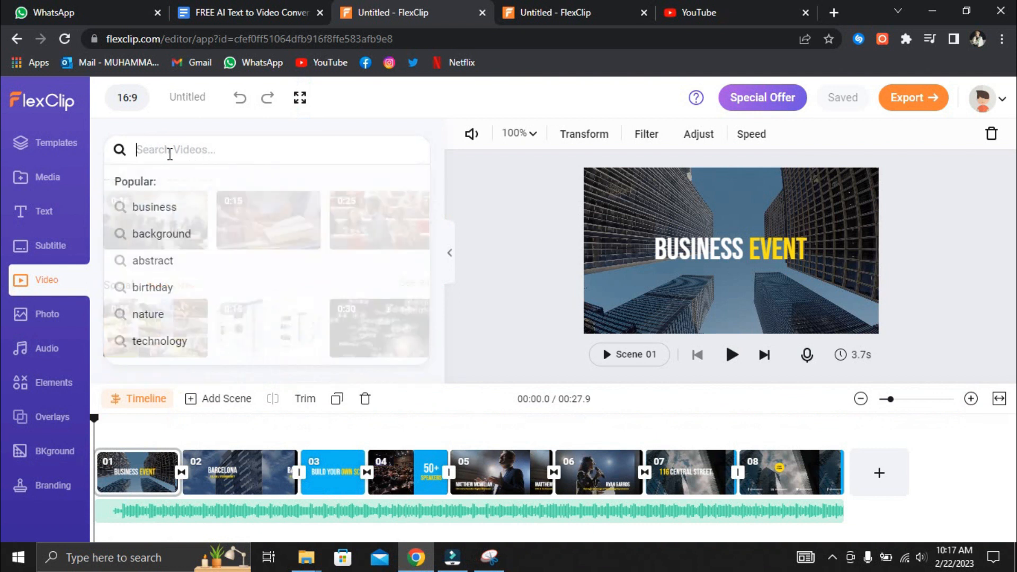
pyautogui.click(101, 129)
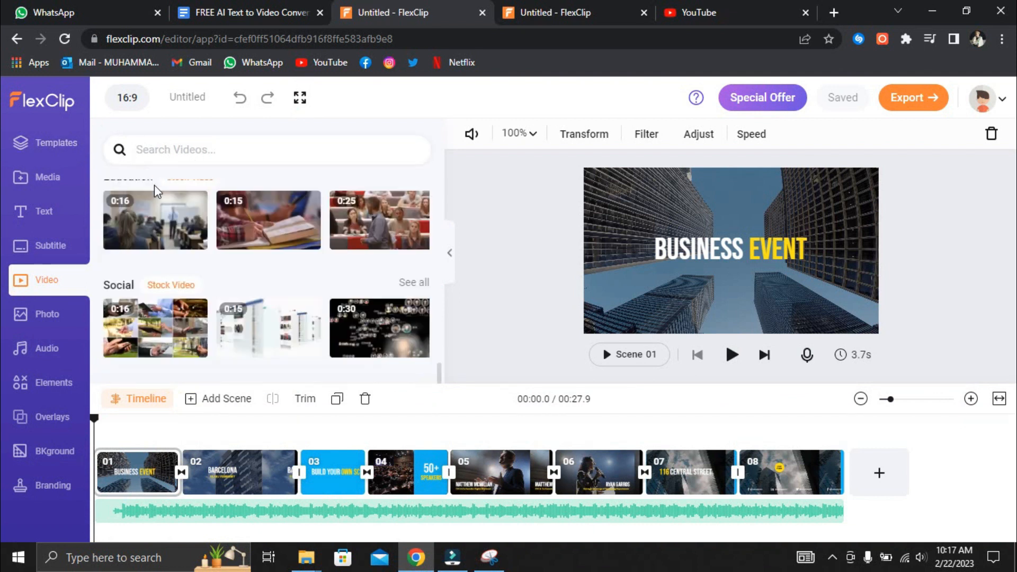
pyautogui.click(146, 150)
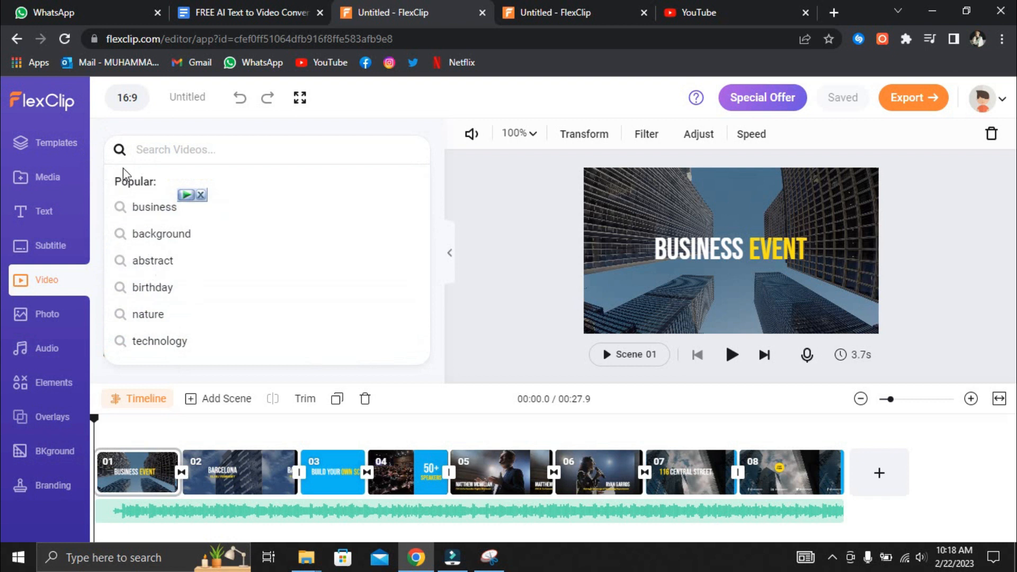
pyautogui.click(110, 133)
# Step: Replace scene 02's footage with the 16-second classroom clip from the Education stock videos, and dismiss the Timeline Fit tip
pyautogui.moveTo(194, 331); pyautogui.dragTo(170, 498)
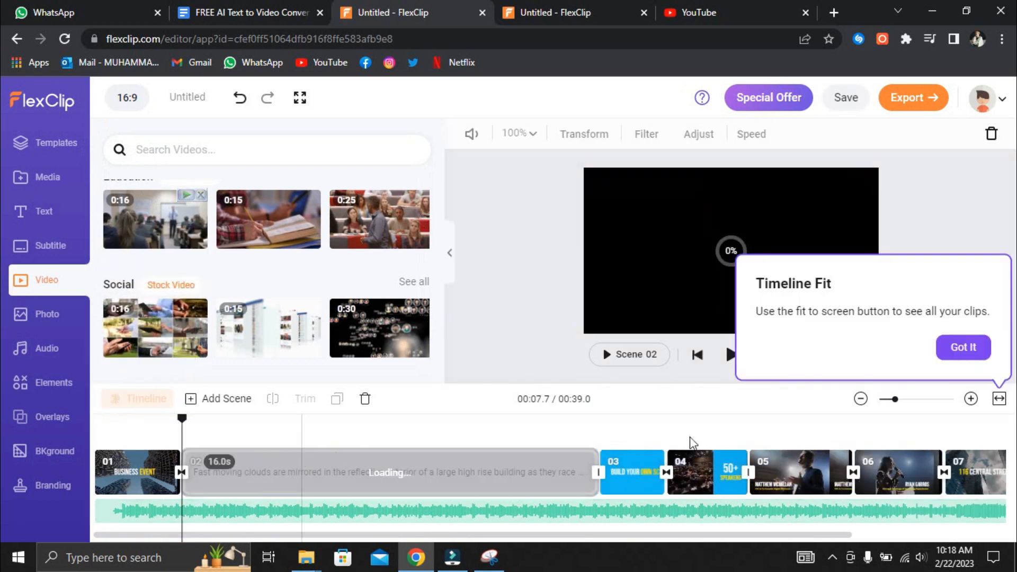
pyautogui.click(955, 356)
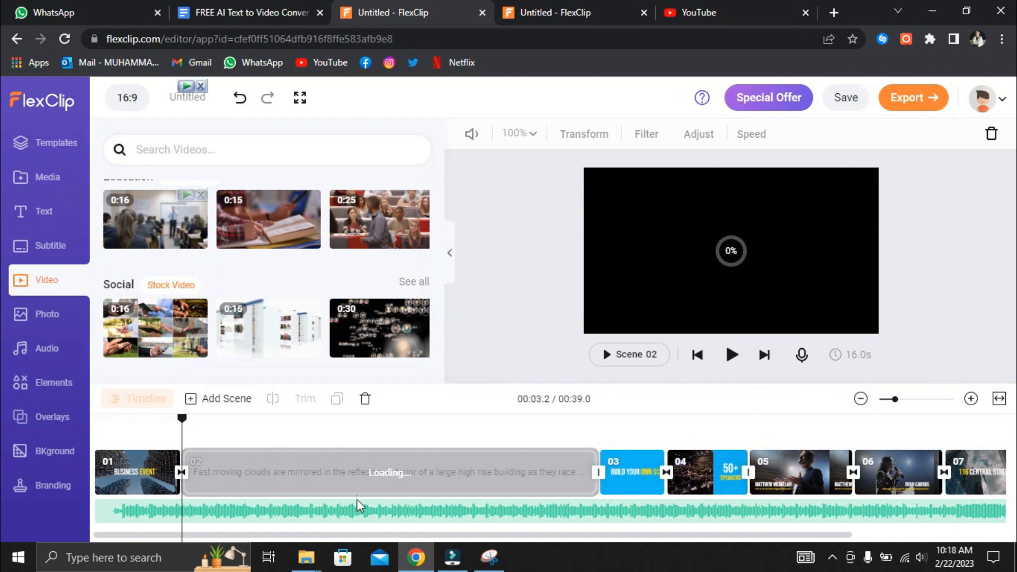
pyautogui.click(349, 473)
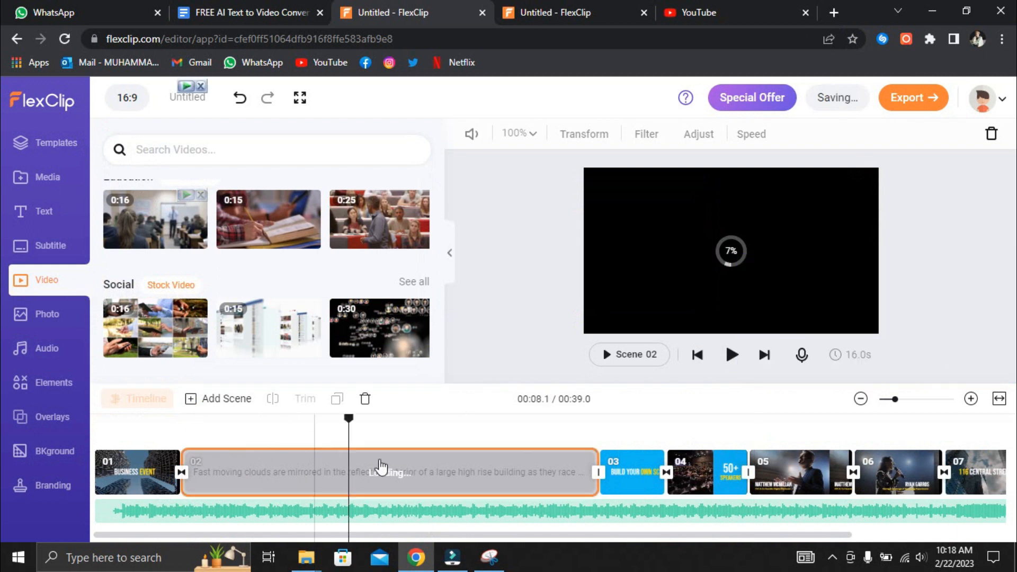
pyautogui.click(408, 434)
pyautogui.click(506, 416)
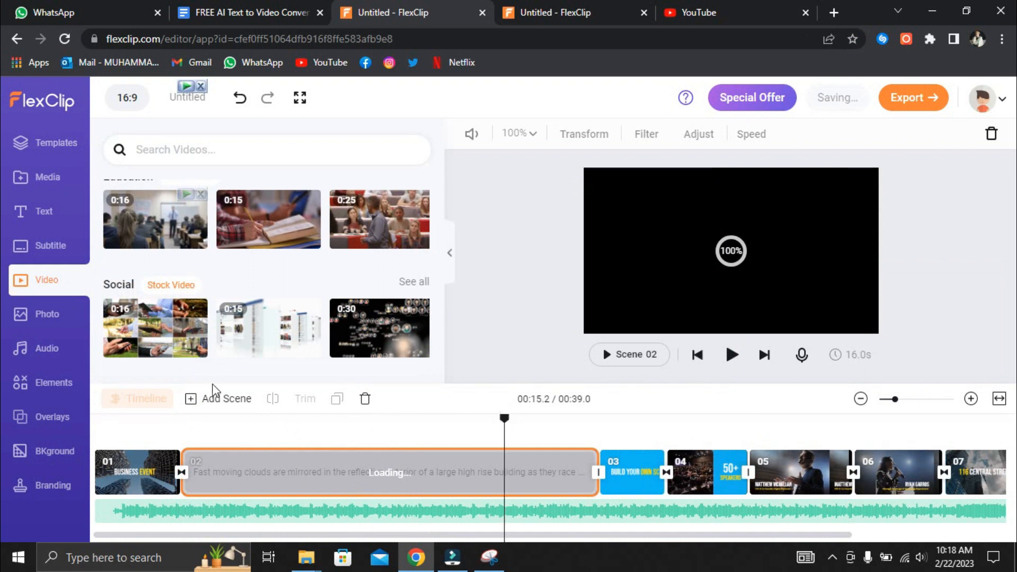
# Step: Look at the audio library's popular search suggestions and its Mood and Genre filters
pyautogui.click(46, 349)
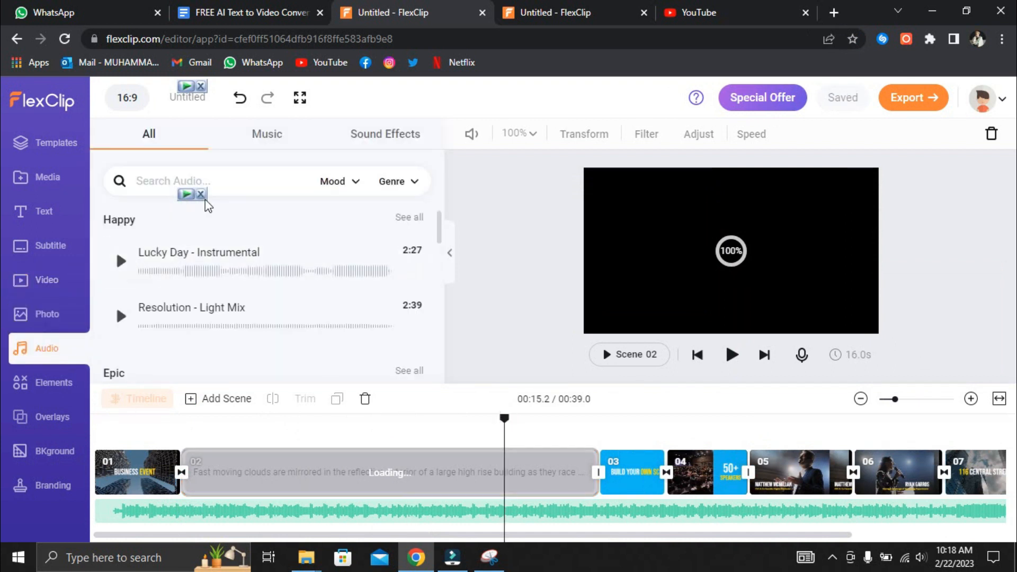
pyautogui.click(166, 175)
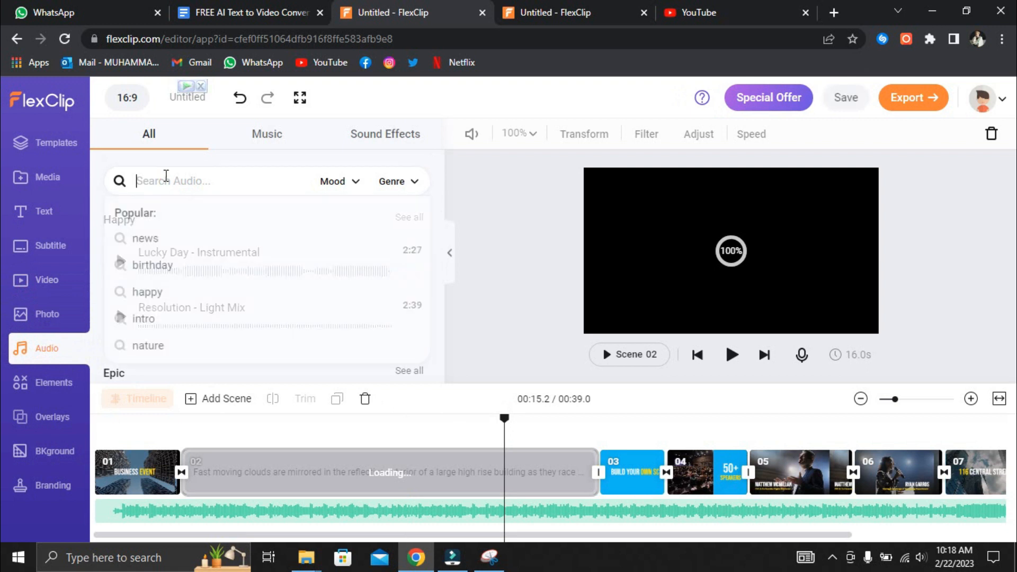
pyautogui.click(332, 190)
pyautogui.click(360, 188)
pyautogui.click(361, 188)
pyautogui.click(387, 185)
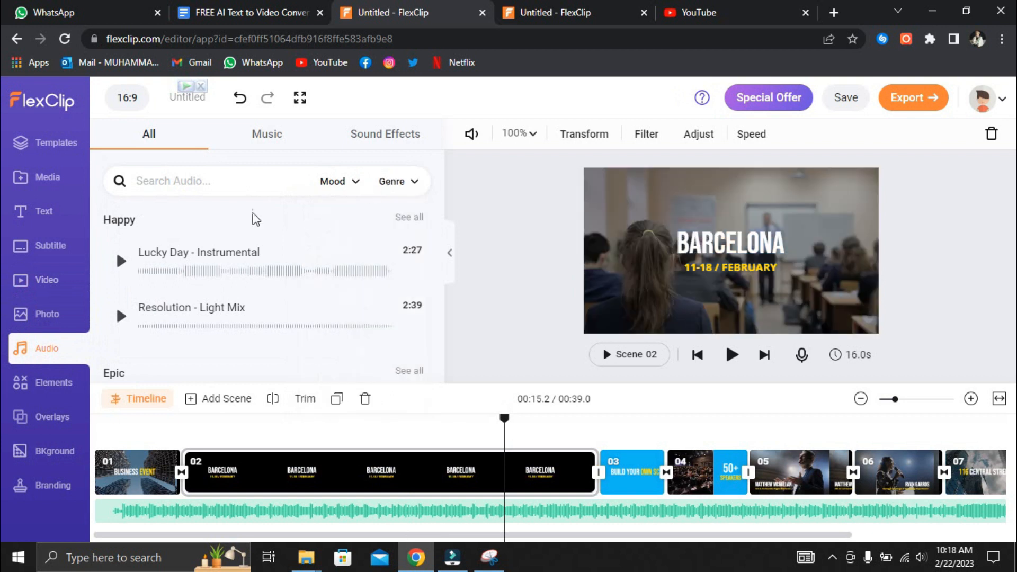
# Step: Browse the template categories, including Promo & Sales, Recently Added, Slideshow, Intro & Outro, Social Media and Ads
pyautogui.click(61, 153)
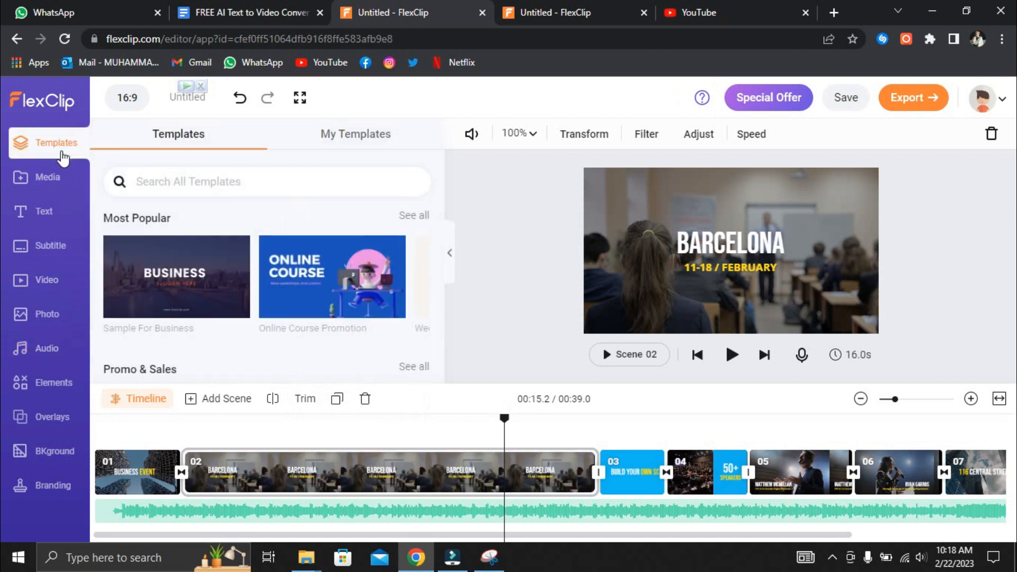
pyautogui.scroll(-3, 304, 227)
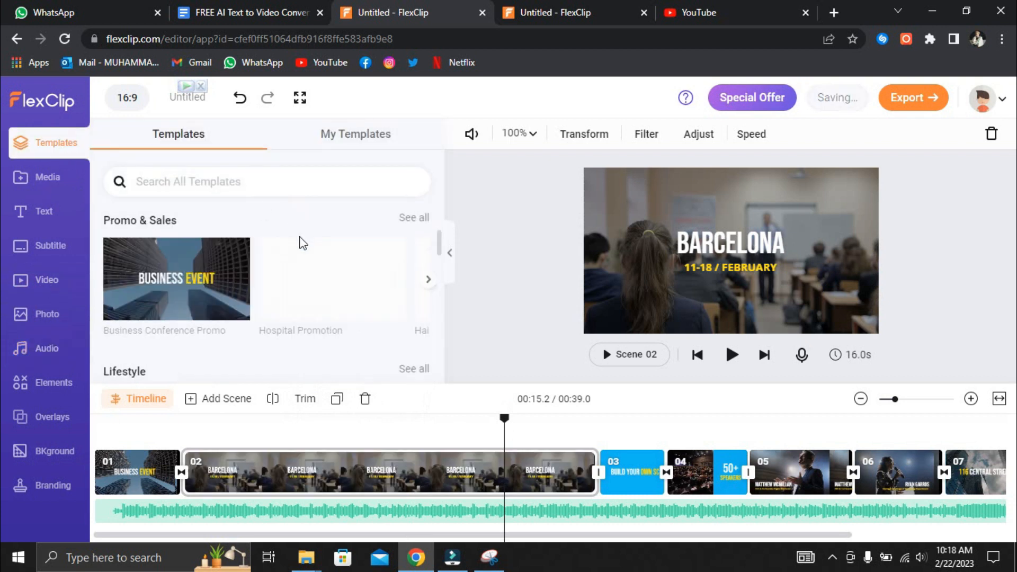
pyautogui.scroll(-2, 265, 270)
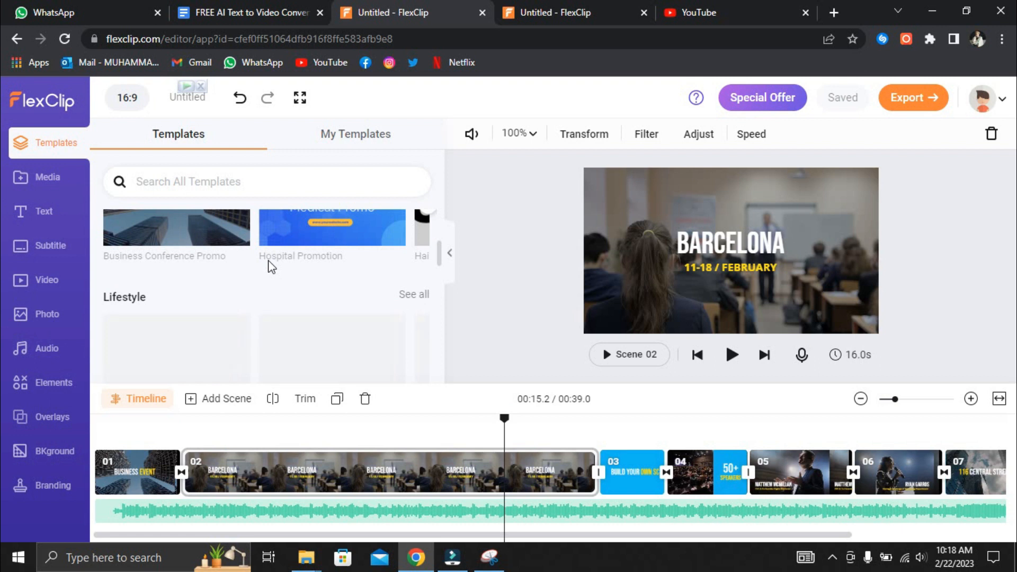
pyautogui.scroll(-3, 269, 260)
pyautogui.scroll(6, 269, 261)
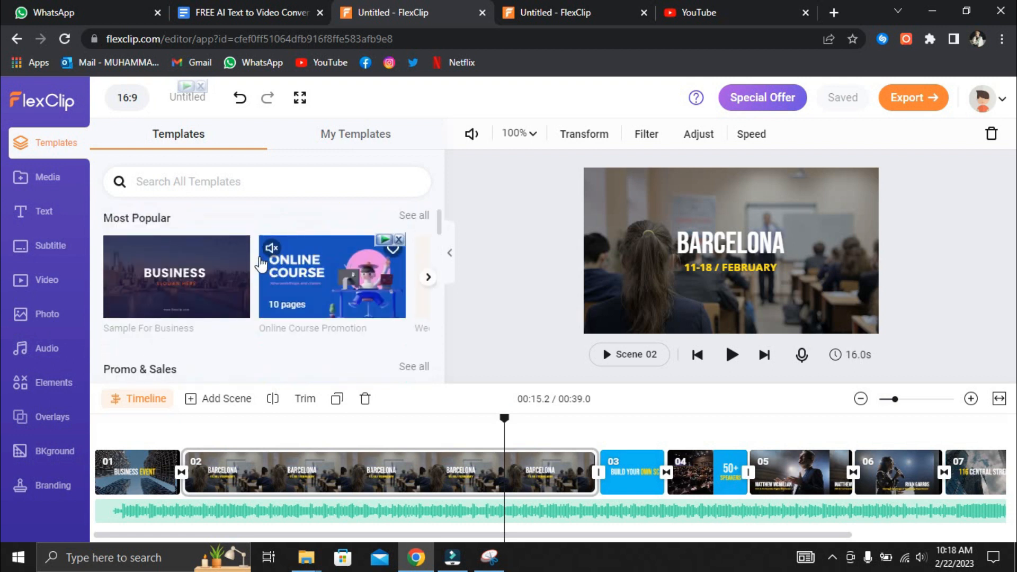
pyautogui.scroll(-5, 260, 264)
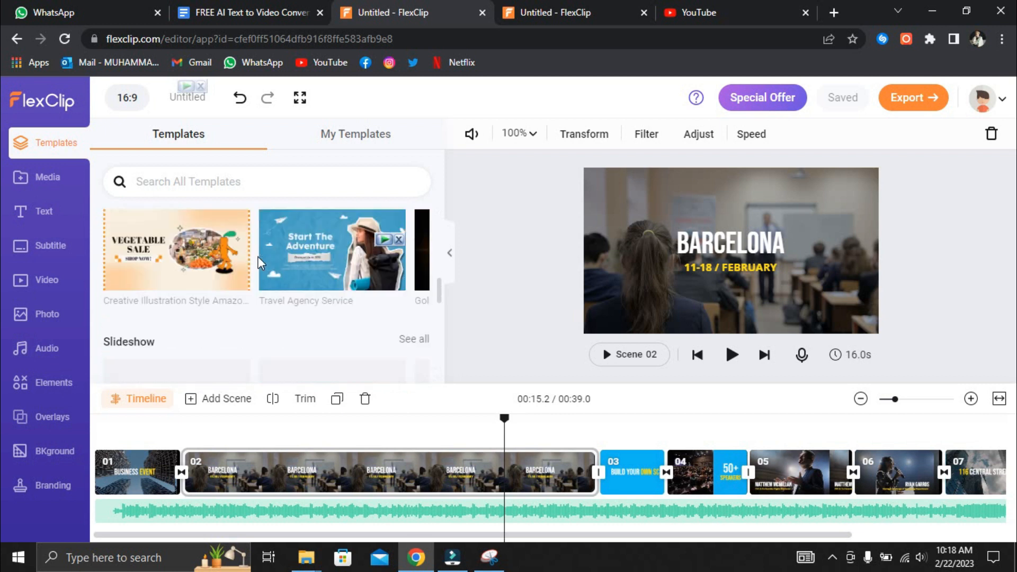
pyautogui.scroll(-3, 259, 264)
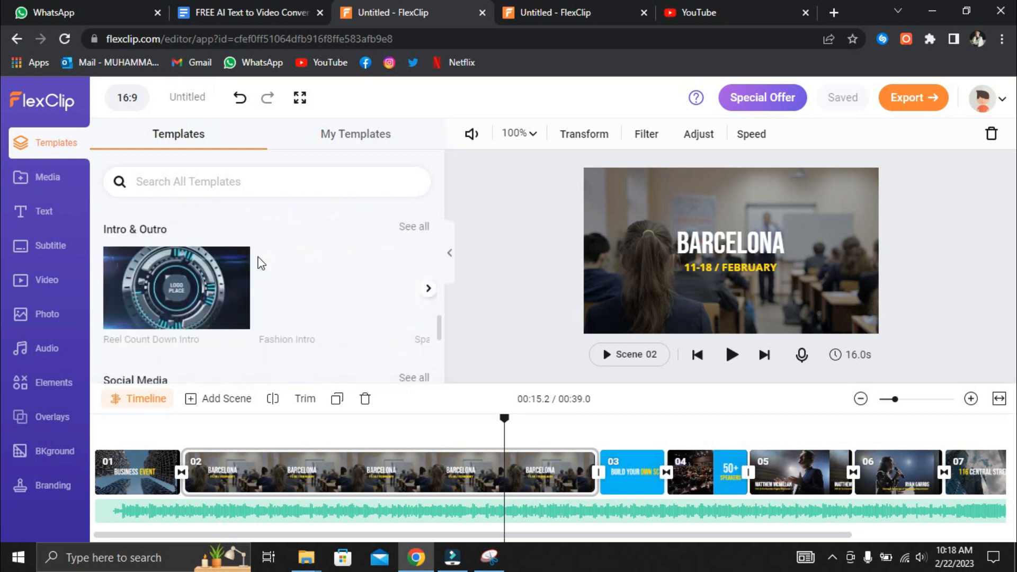
pyautogui.scroll(-2, 258, 259)
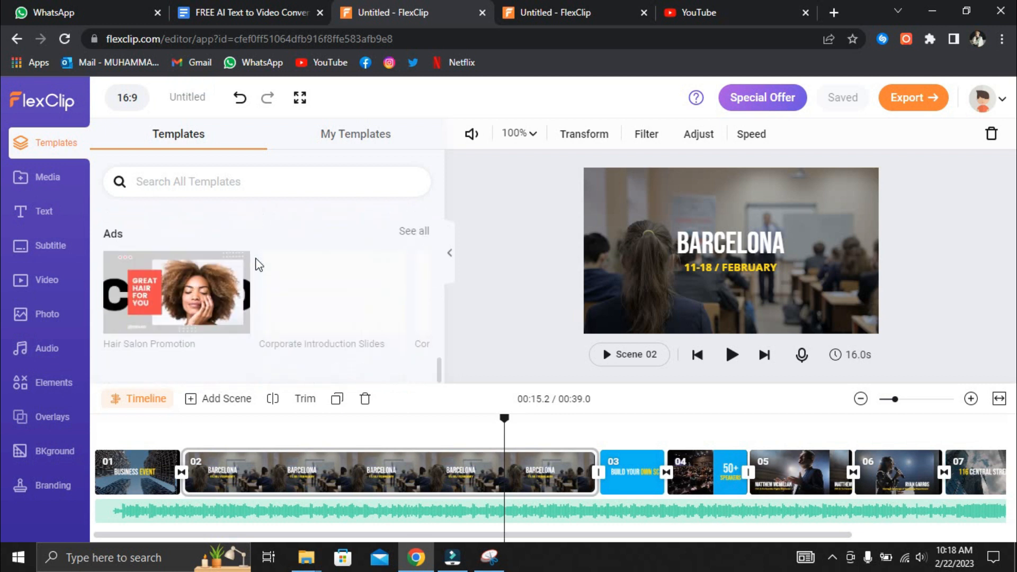
pyautogui.scroll(7, 255, 264)
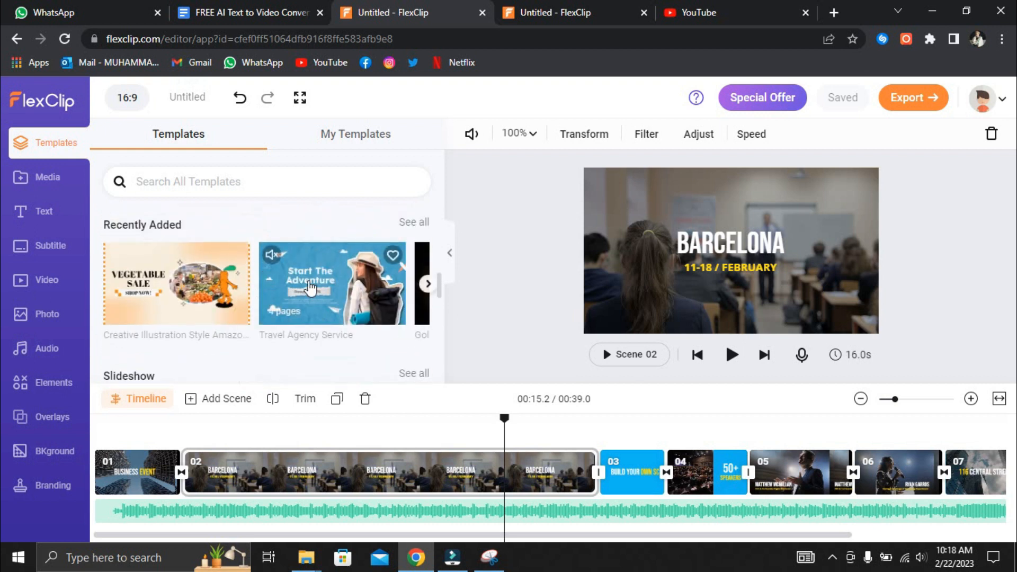
pyautogui.scroll(-8, 256, 297)
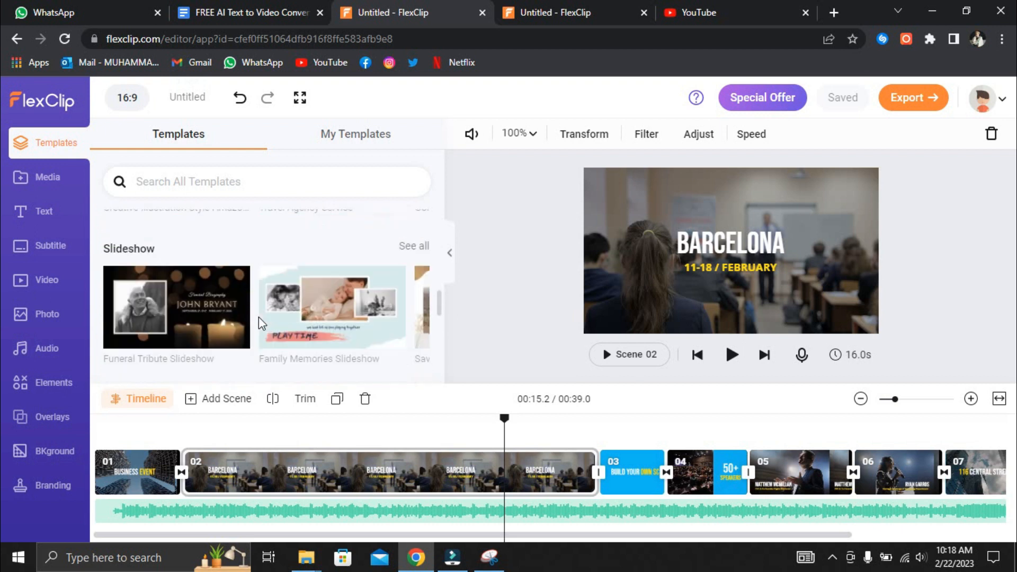
pyautogui.scroll(-1, 335, 312)
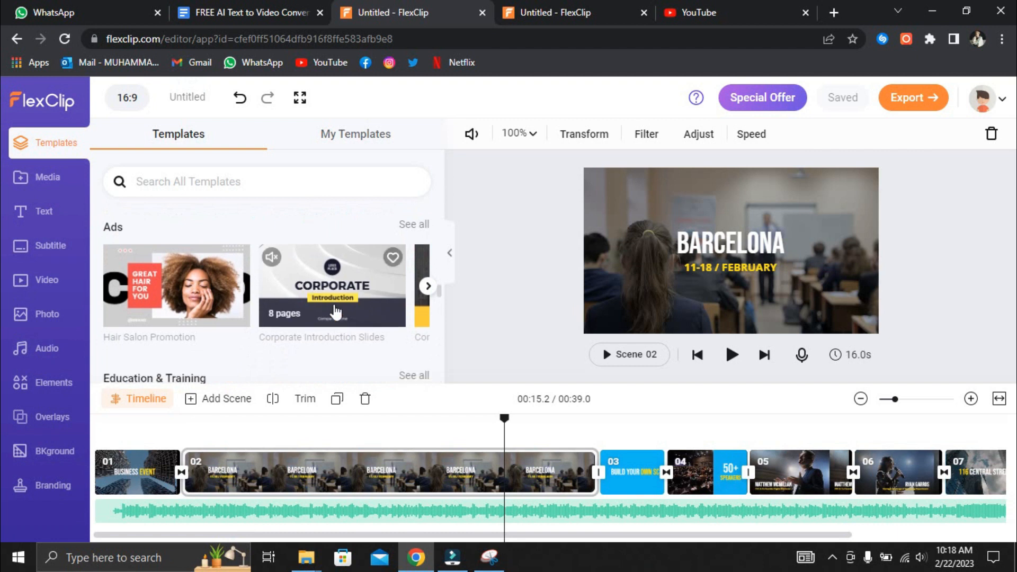
# Step: View the ways to apply the first page of the Corporate Introduction Slides template, cancel, and return to the template list
pyautogui.click(335, 313)
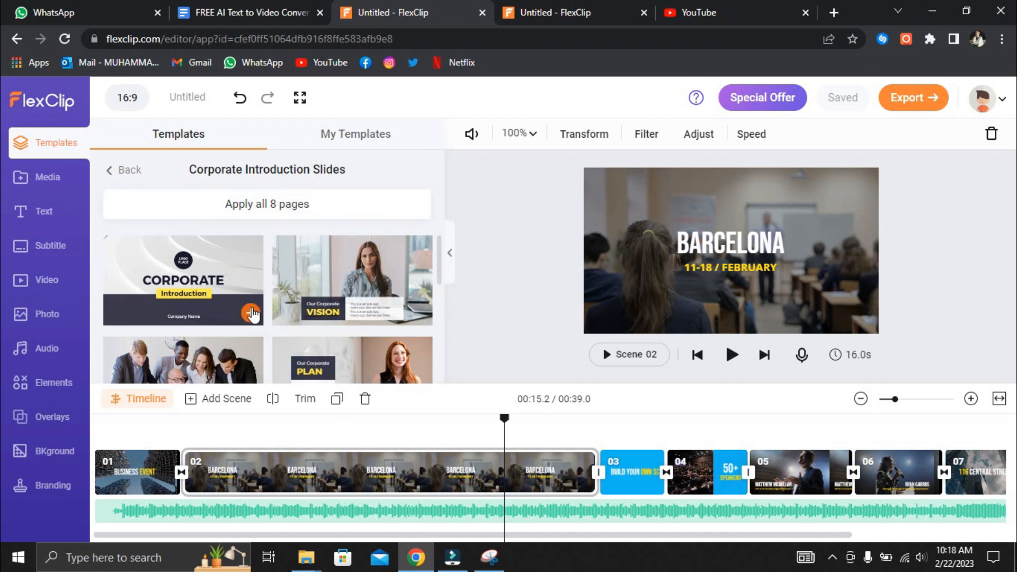
pyautogui.moveTo(183, 268); pyautogui.dragTo(217, 435)
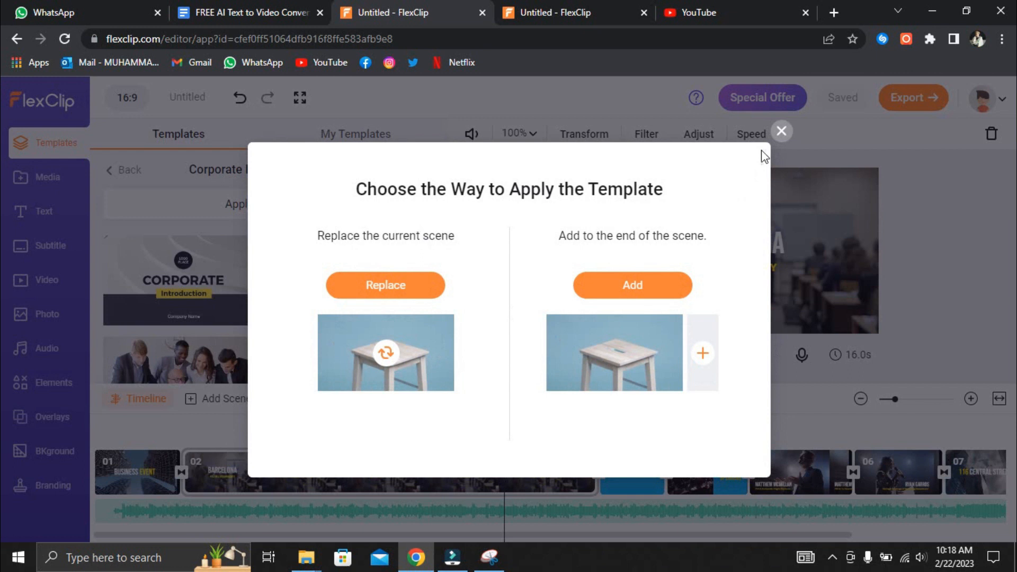
pyautogui.click(781, 131)
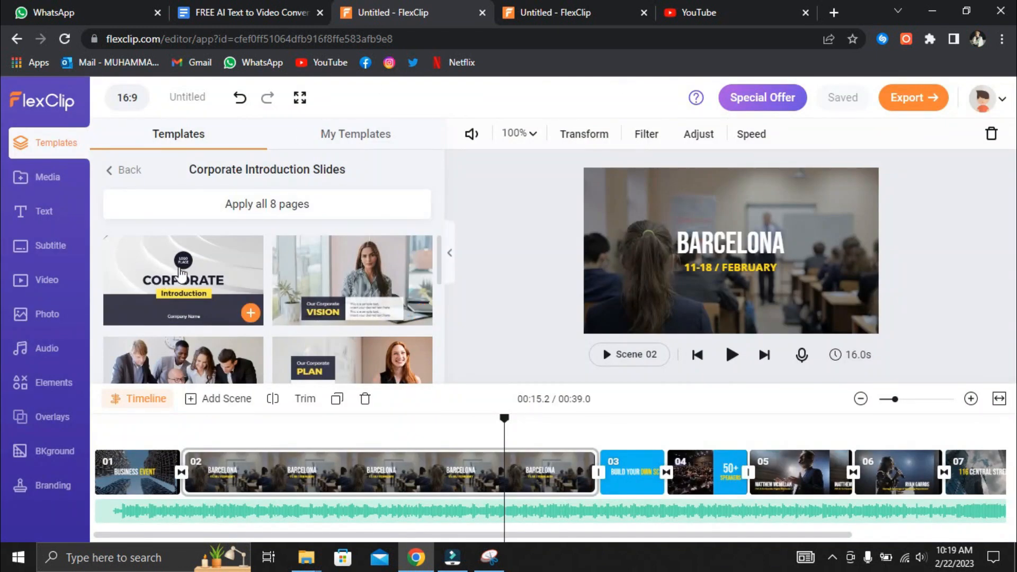
pyautogui.click(109, 170)
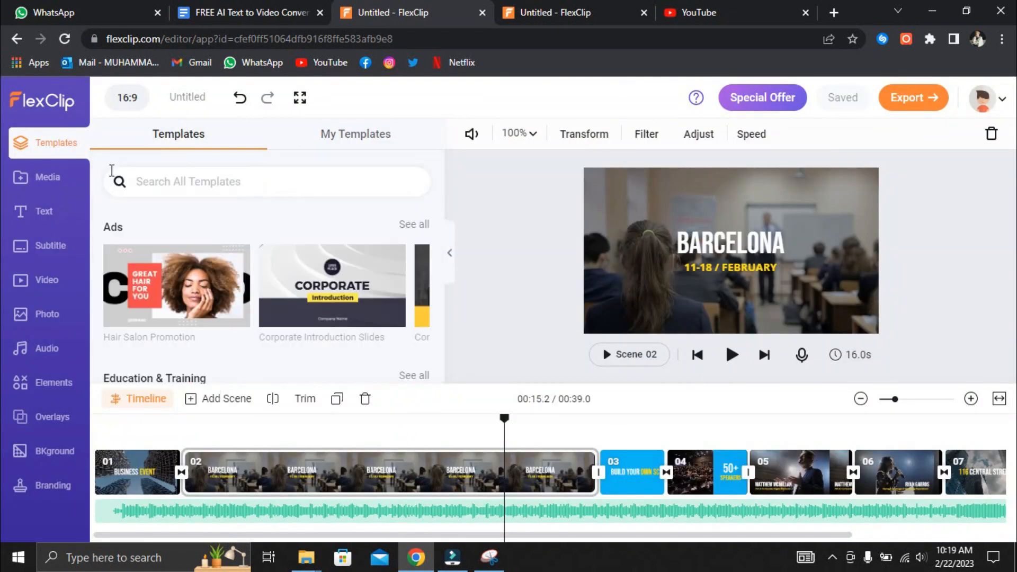
# Step: Open the Company Explainer 2 template to view its pages
pyautogui.scroll(-4, 329, 257)
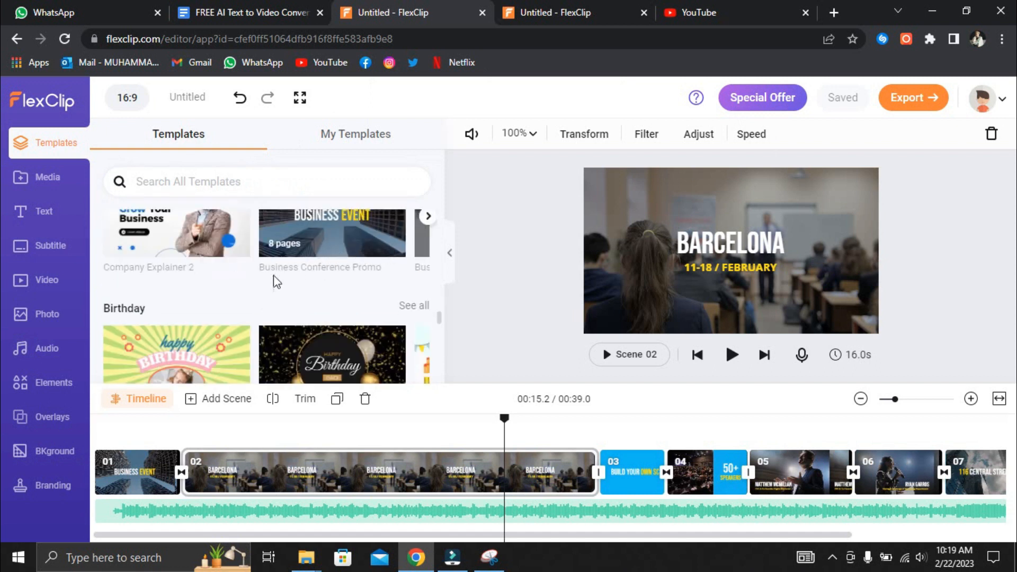
pyautogui.click(201, 250)
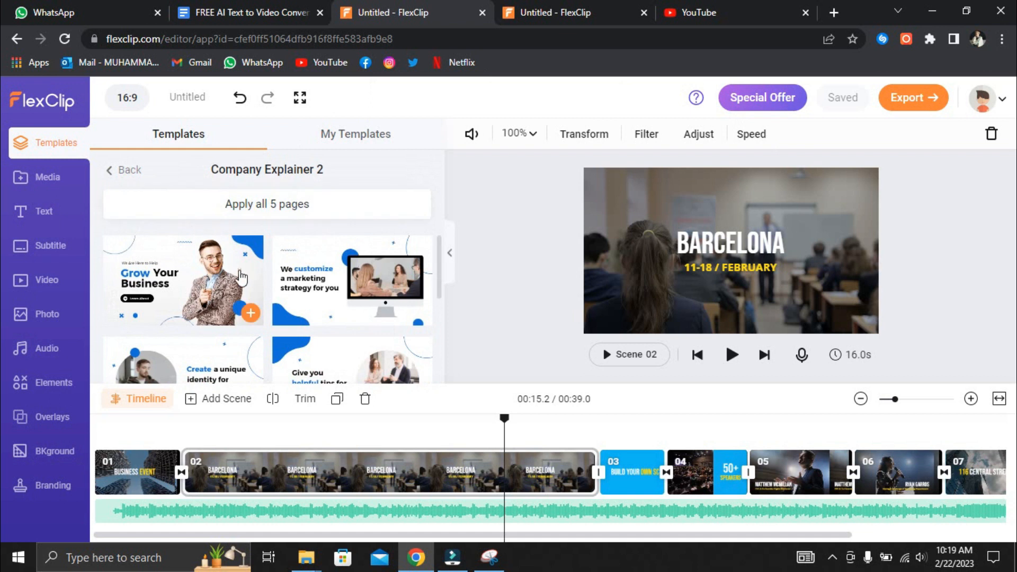
pyautogui.click(430, 438)
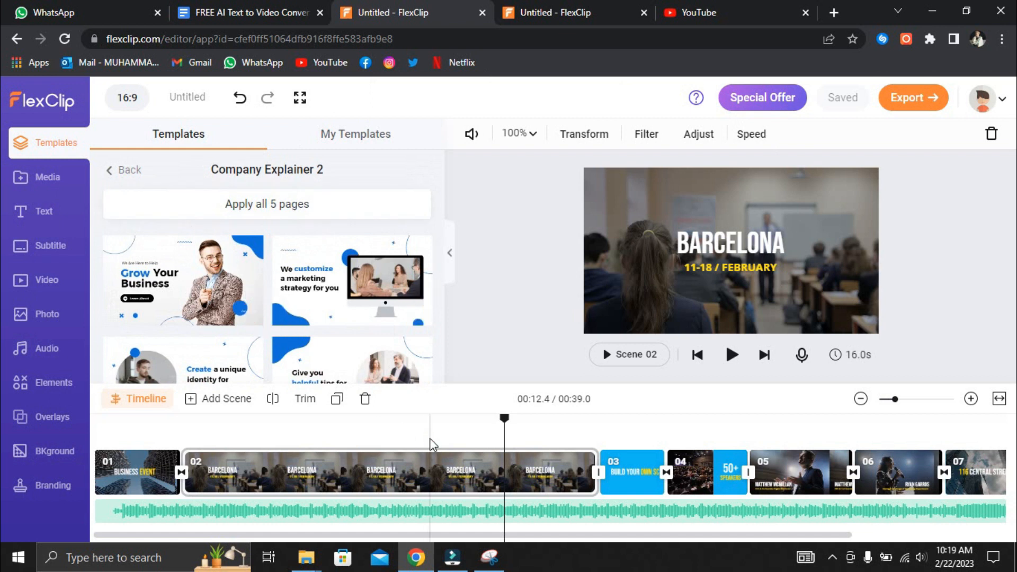
# Step: Add an "Enter Text Here" text to scene 02 from about 00:03.7, and revisit the audio and template libraries
pyautogui.click(44, 211)
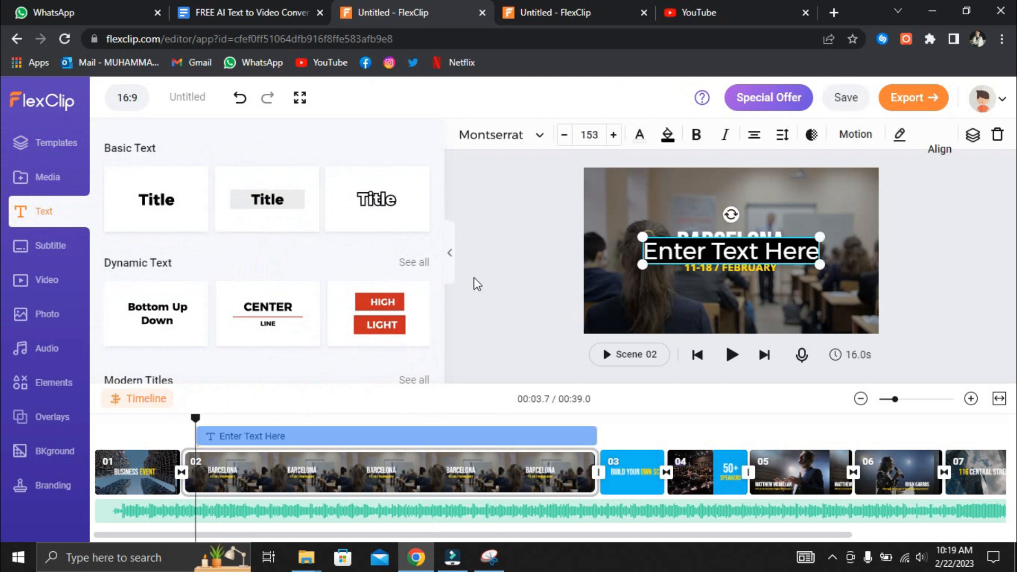
pyautogui.click(48, 355)
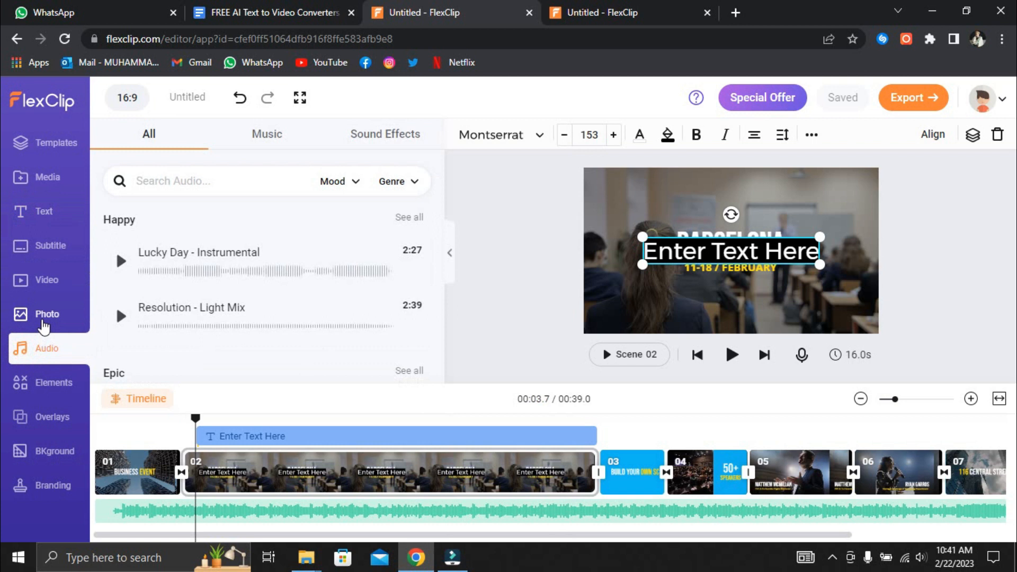
pyautogui.click(37, 147)
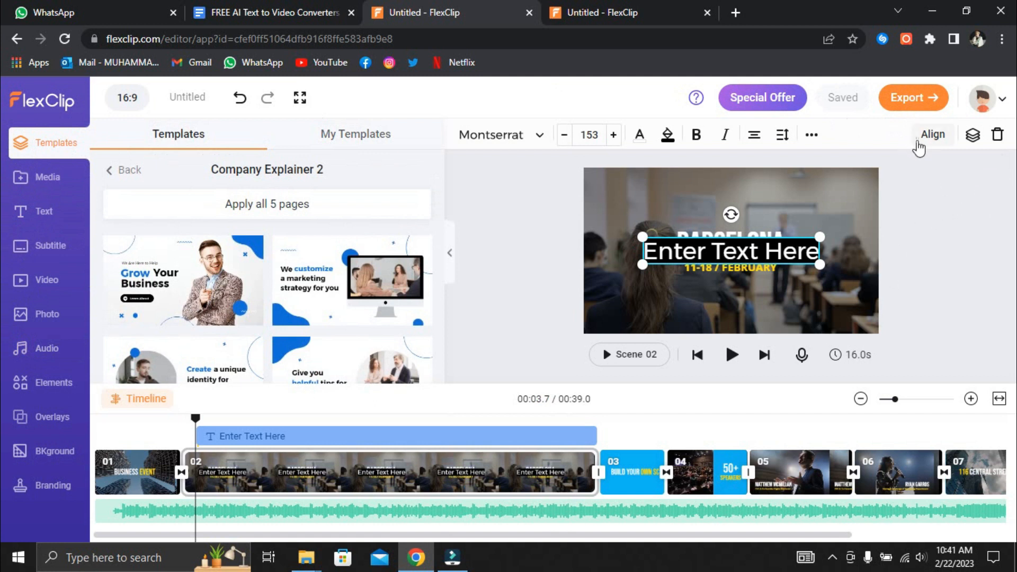
# Step: Compare the Video and GIF export options and return to the Video format
pyautogui.click(917, 100)
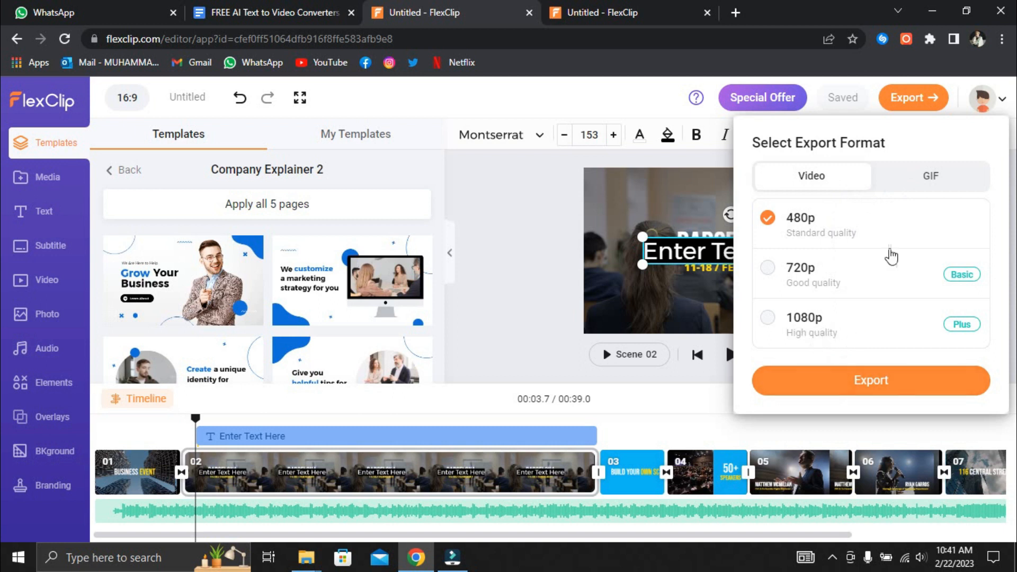
pyautogui.click(932, 174)
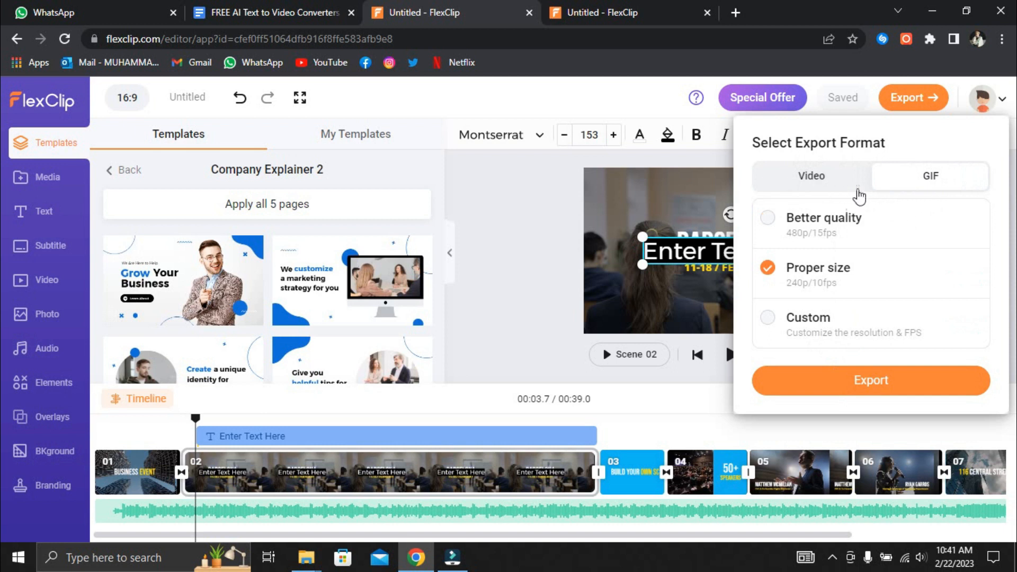
pyautogui.click(843, 190)
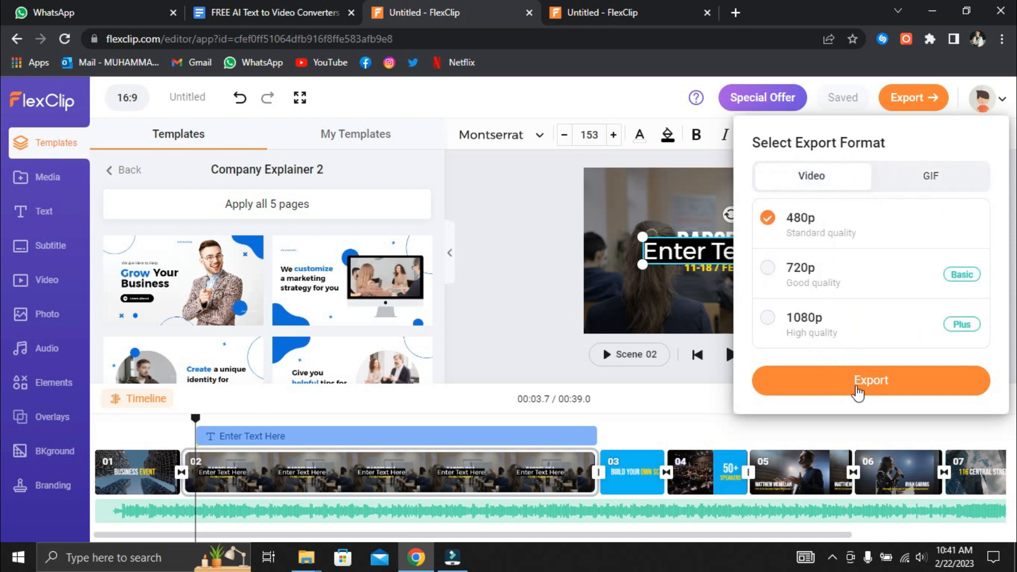
# Step: Compare the 720p and 1080p export qualities, and export the video at 480p
pyautogui.click(817, 343)
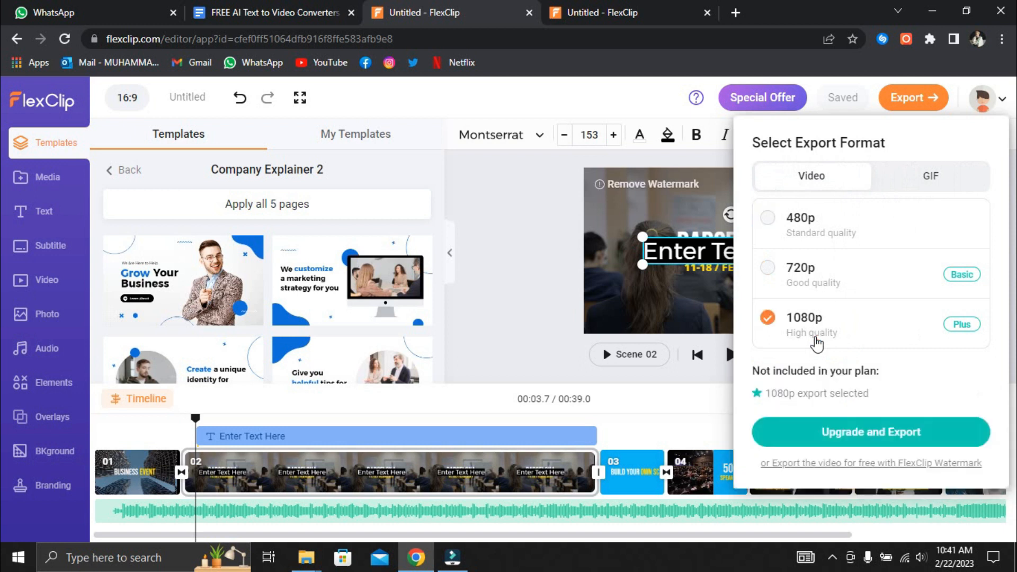
pyautogui.click(789, 275)
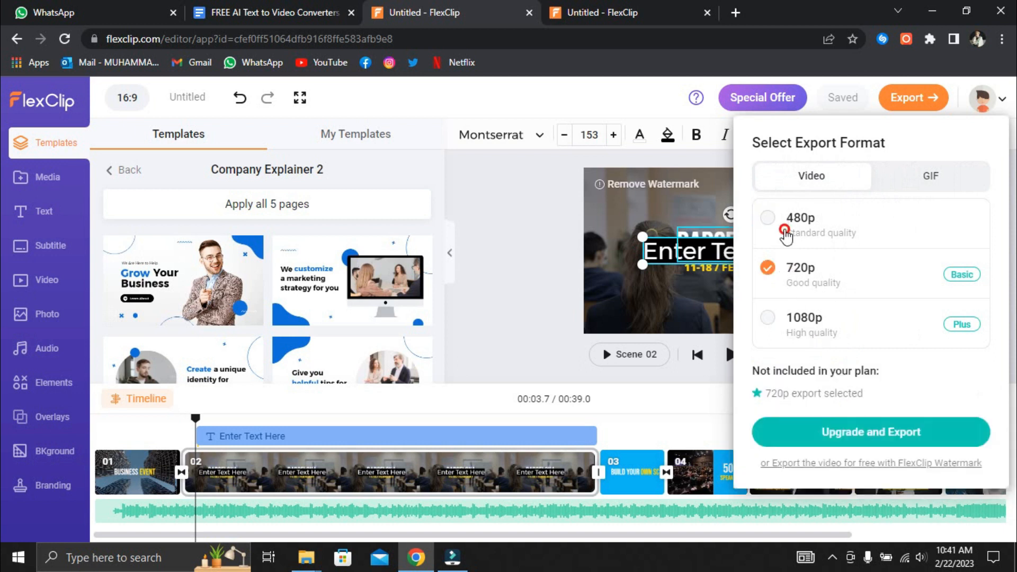
pyautogui.click(787, 230)
pyautogui.click(799, 273)
pyautogui.click(802, 320)
pyautogui.click(786, 238)
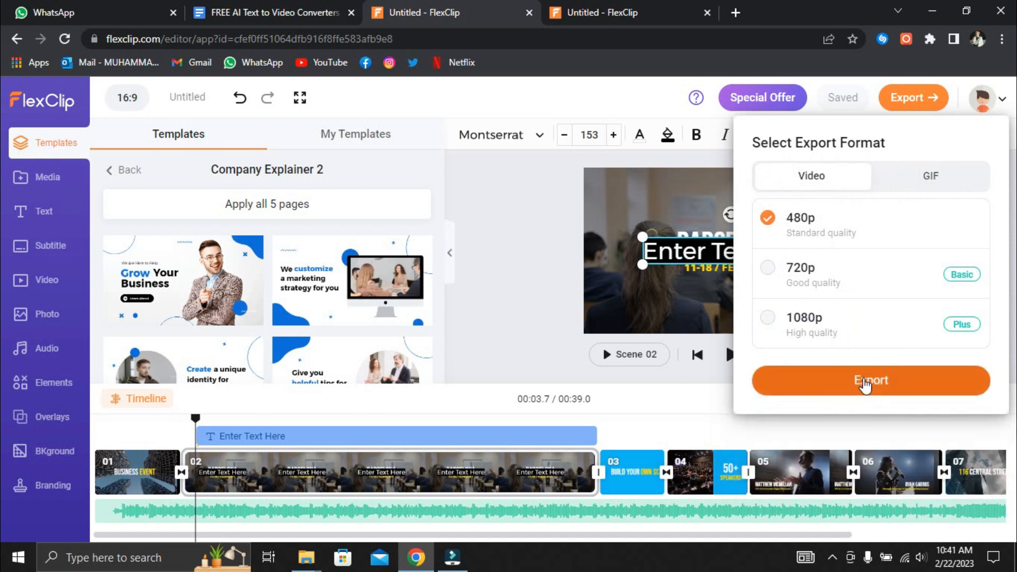
pyautogui.click(866, 385)
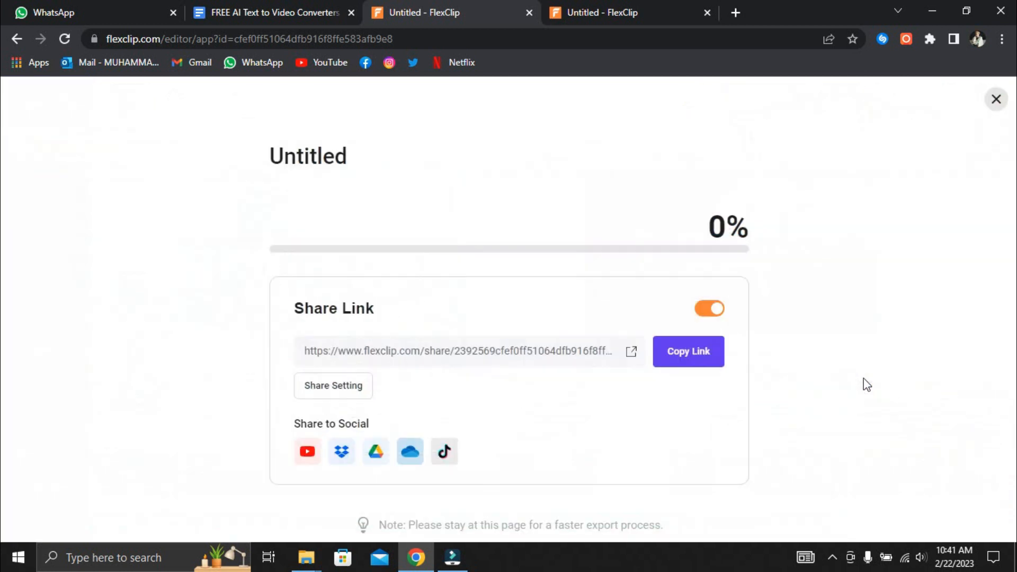
pyautogui.click(994, 115)
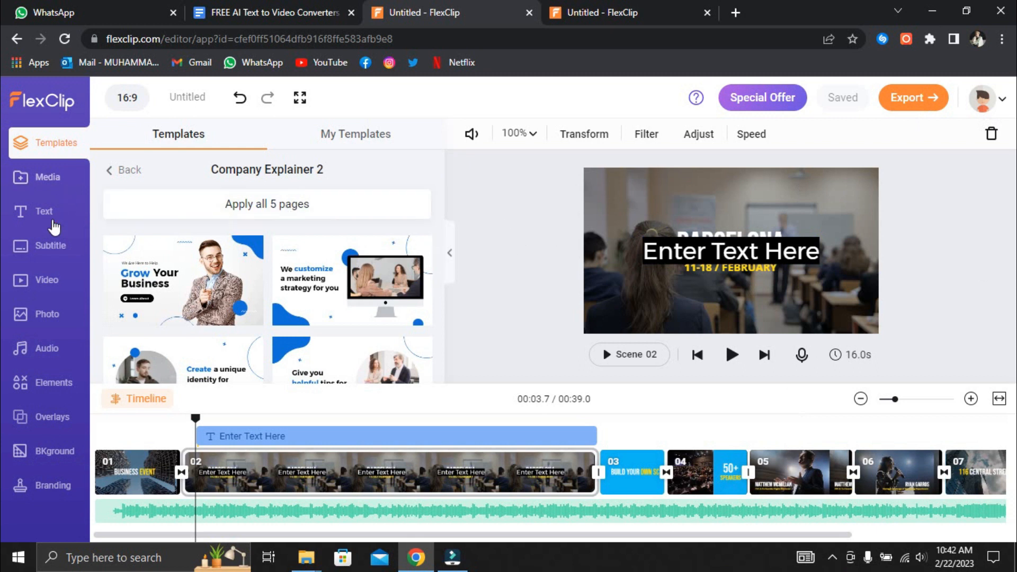
# Step: Move the "Enter Text Here" text in scene 02 slightly right of centre and browse its text styles
pyautogui.click(46, 178)
pyautogui.click(53, 149)
pyautogui.click(681, 256)
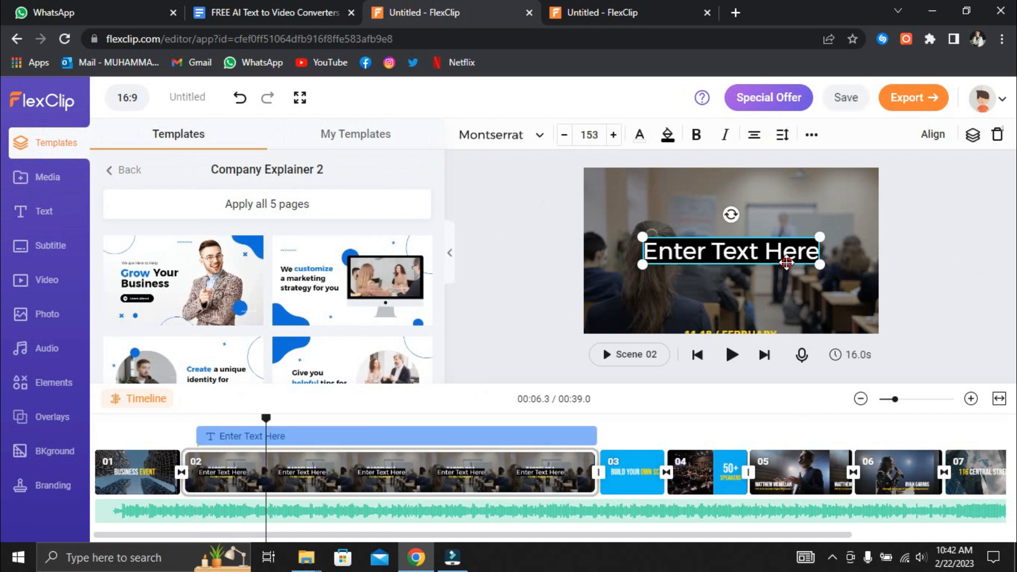
pyautogui.moveTo(789, 262); pyautogui.dragTo(754, 308)
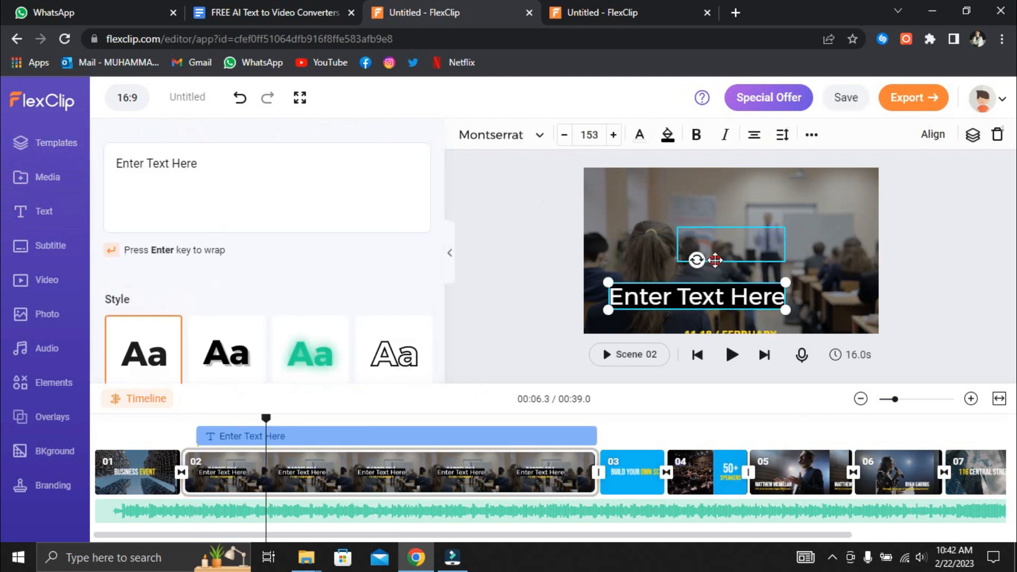
pyautogui.moveTo(685, 306); pyautogui.dragTo(709, 283)
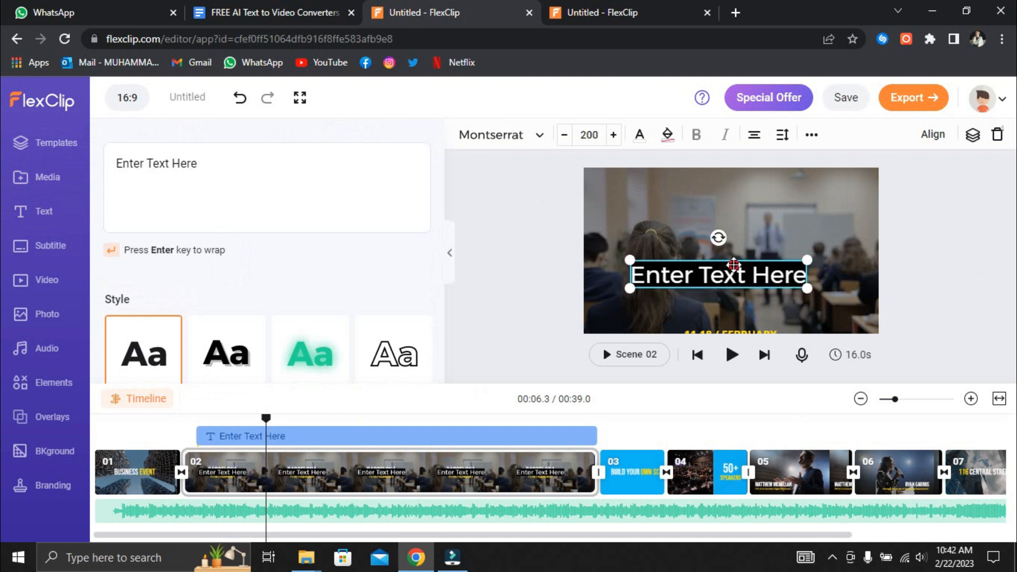
pyautogui.hotkey('ctrl', 'z')
pyautogui.scroll(-6, 335, 276)
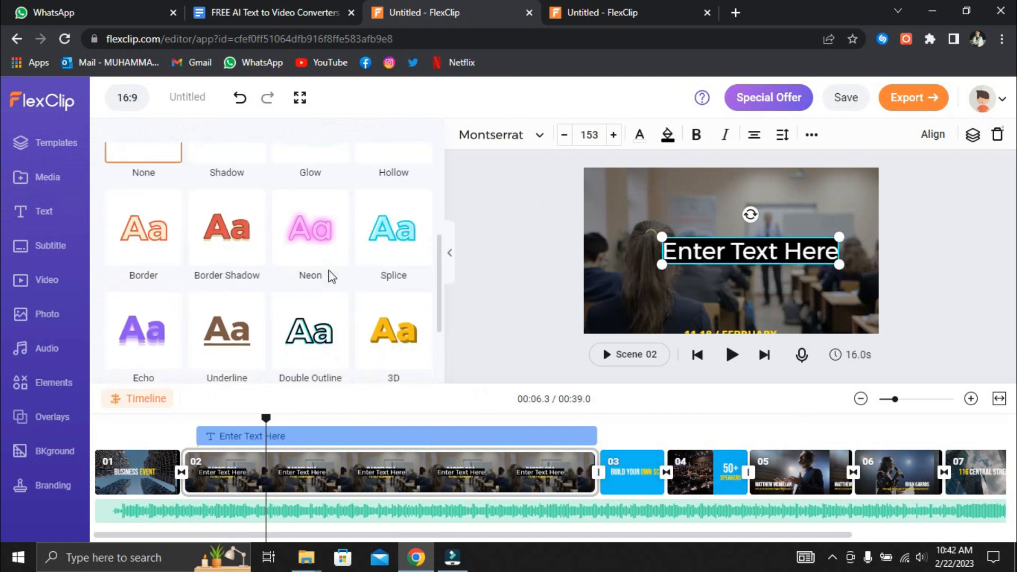
pyautogui.scroll(4, 280, 255)
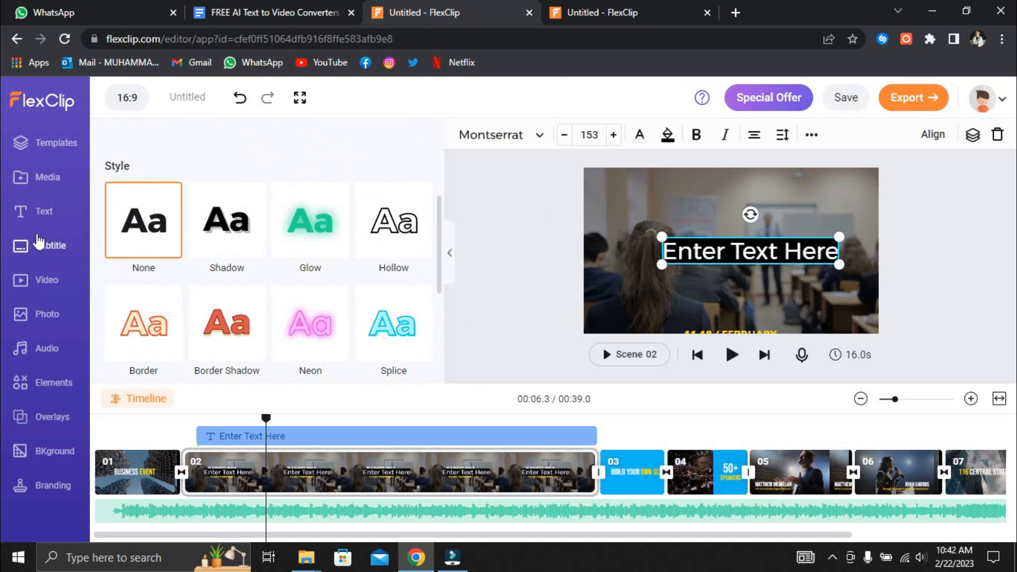
# Step: Look through the Text, Media, stock Video, Overlays and Background libraries
pyautogui.click(43, 213)
pyautogui.click(42, 192)
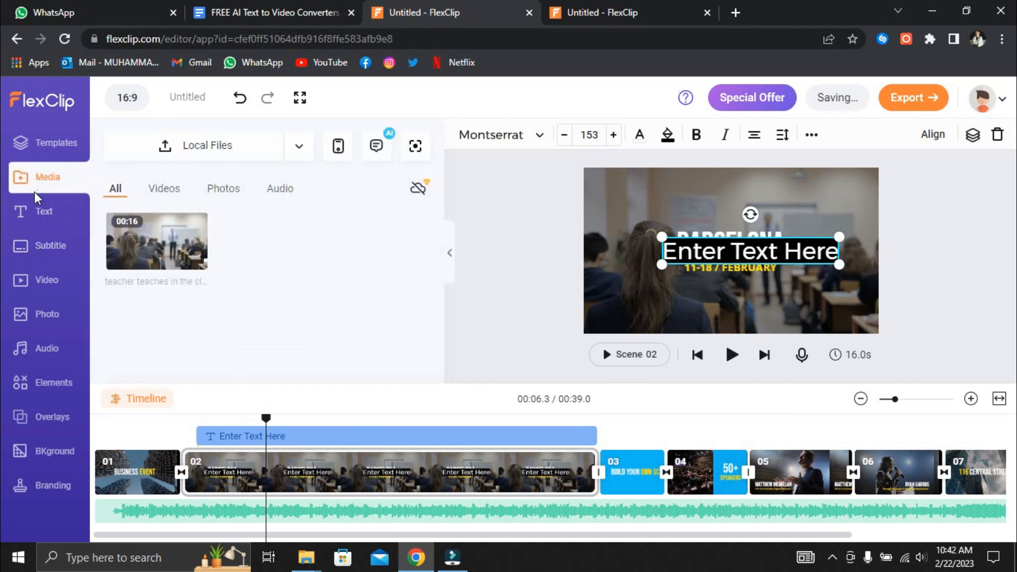
pyautogui.click(36, 281)
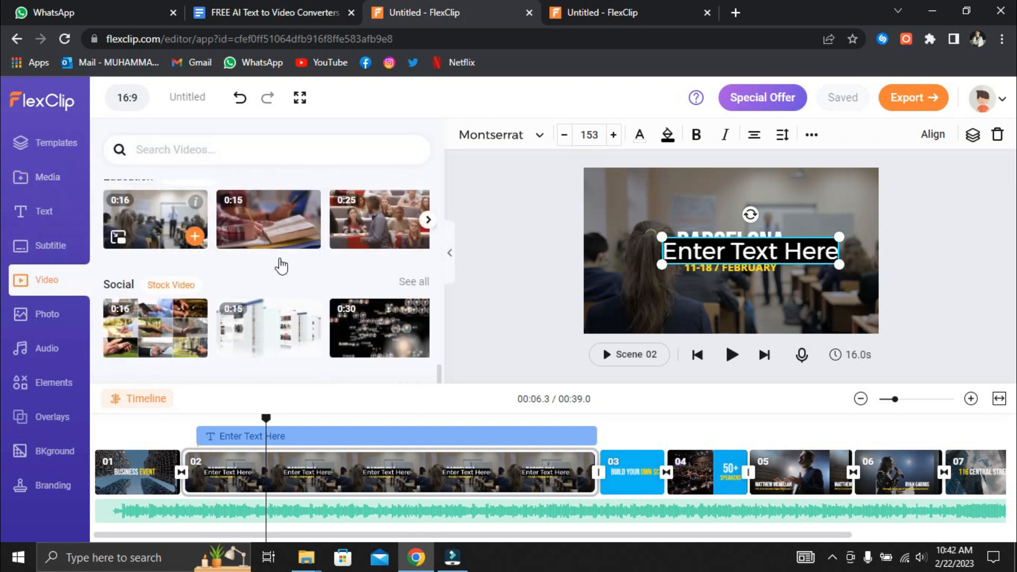
pyautogui.scroll(-5, 256, 183)
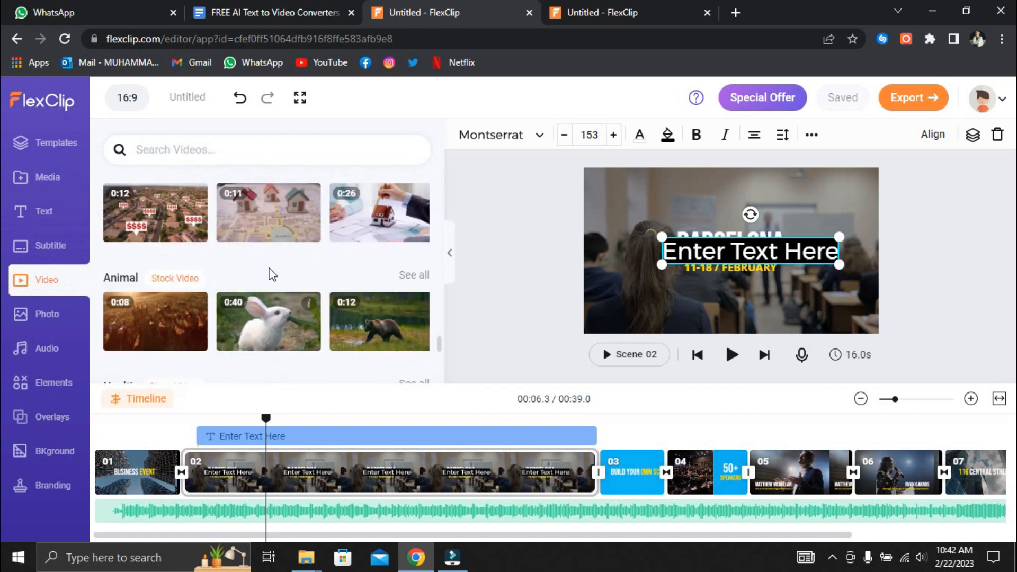
pyautogui.click(64, 430)
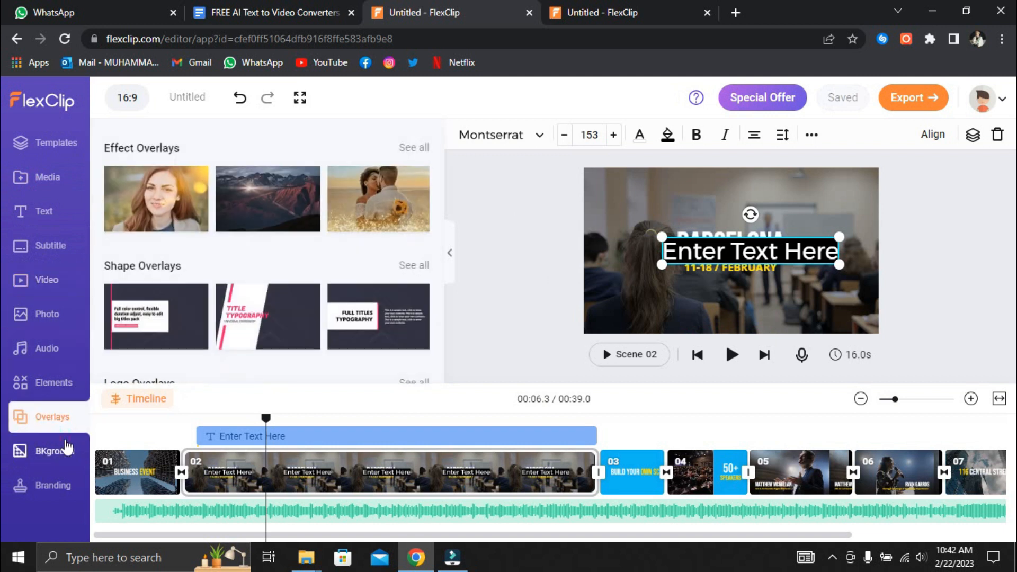
pyautogui.click(64, 449)
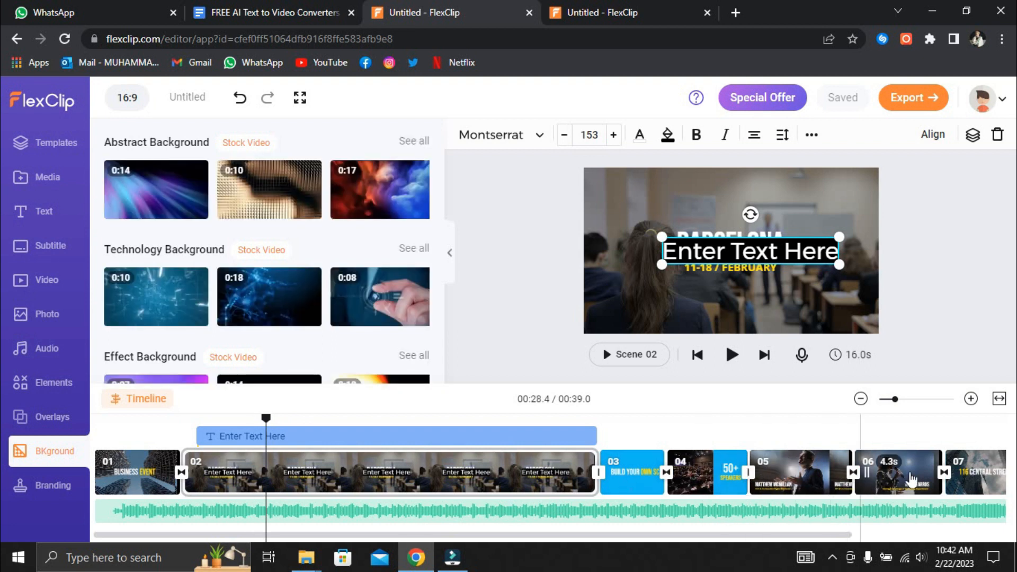
# Step: Apply the 0:10 Abstract Background video to scene 03, return to 00:16.0 in scene 02 and browse further backgrounds
pyautogui.moveTo(287, 214)
pyautogui.moveTo(288, 214); pyautogui.dragTo(652, 437)
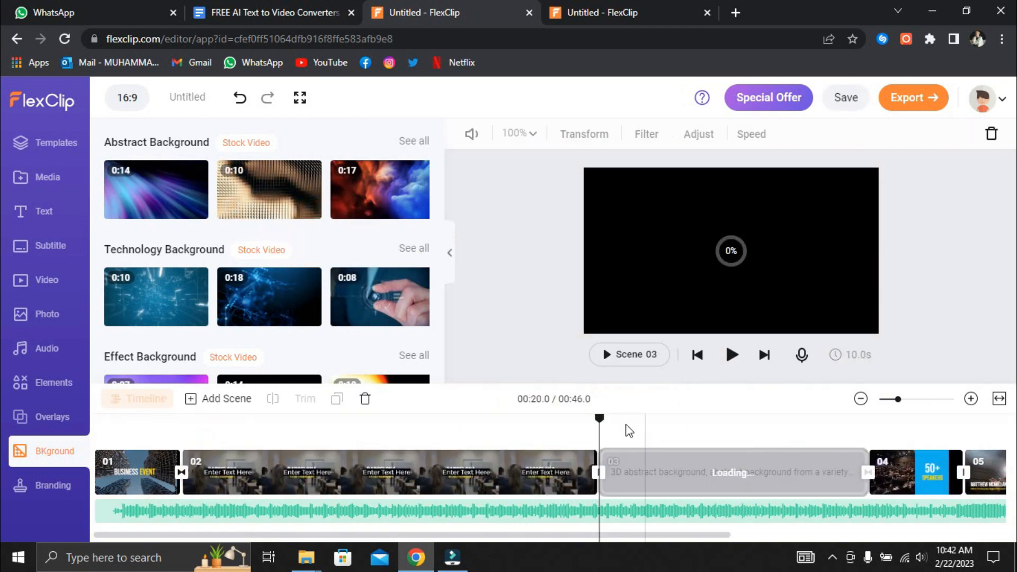
pyautogui.click(526, 422)
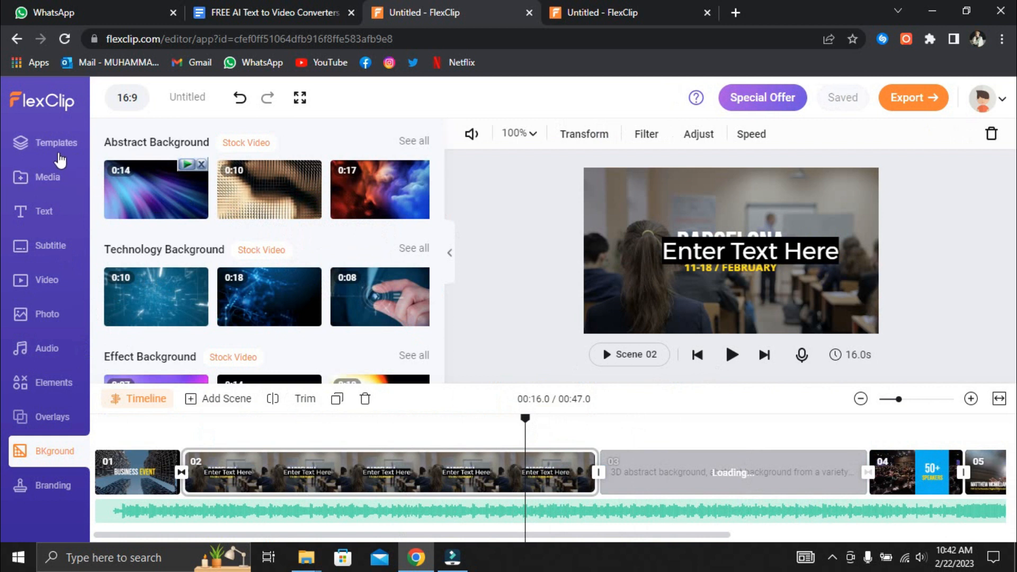
pyautogui.scroll(-3, 321, 320)
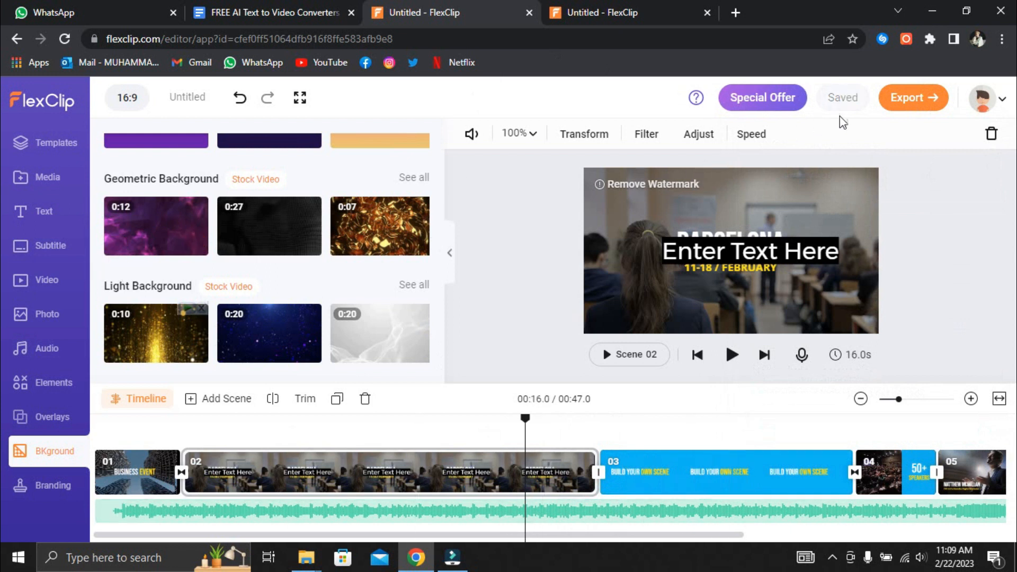
# Step: View the export quality options for the edited video and close them
pyautogui.click(918, 101)
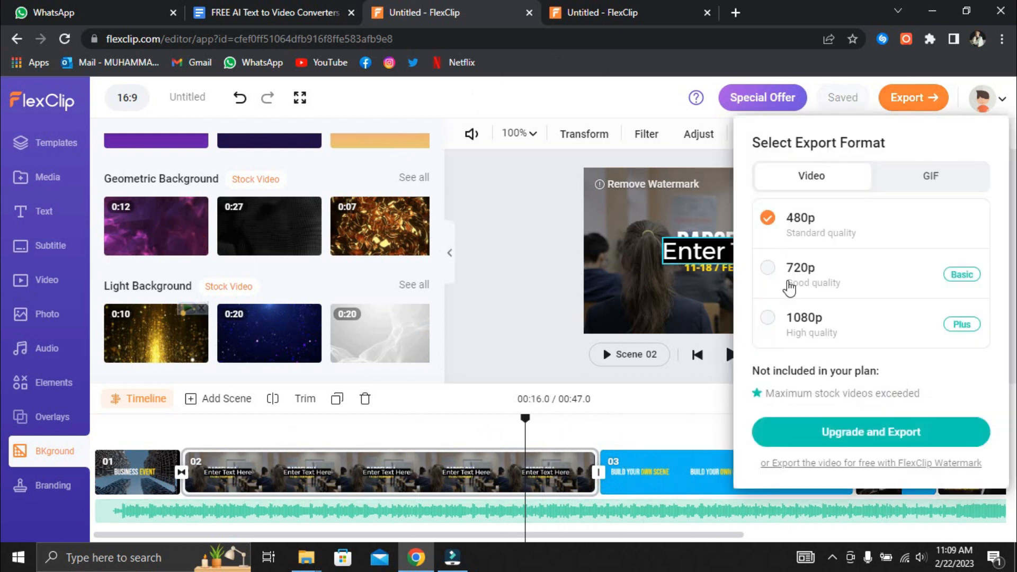
pyautogui.click(899, 106)
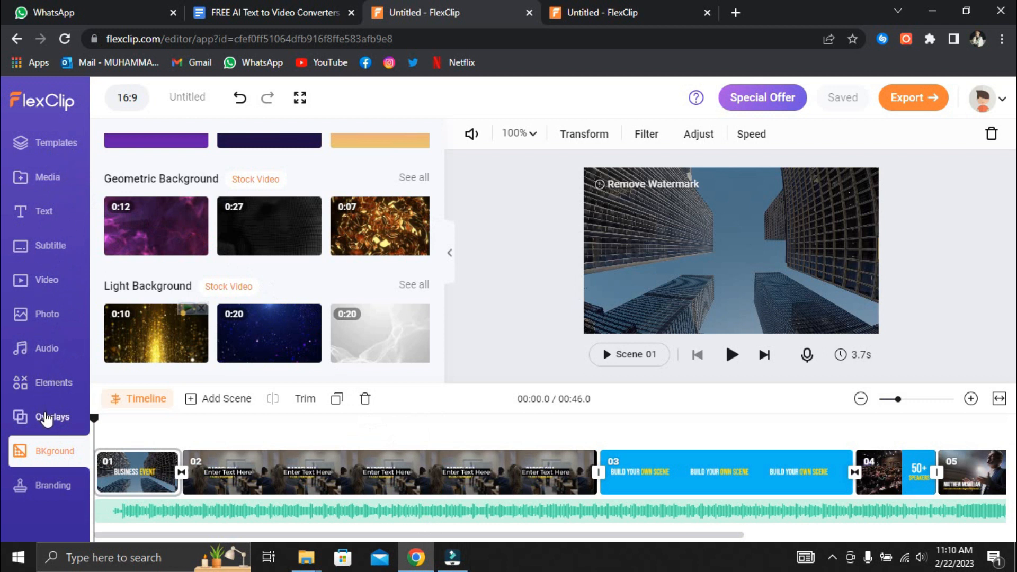
# Step: Look through the Overlays, Elements, Audio, Photo, Video, Subtitle, Text, Media and Templates libraries in turn
pyautogui.click(47, 418)
pyautogui.click(43, 386)
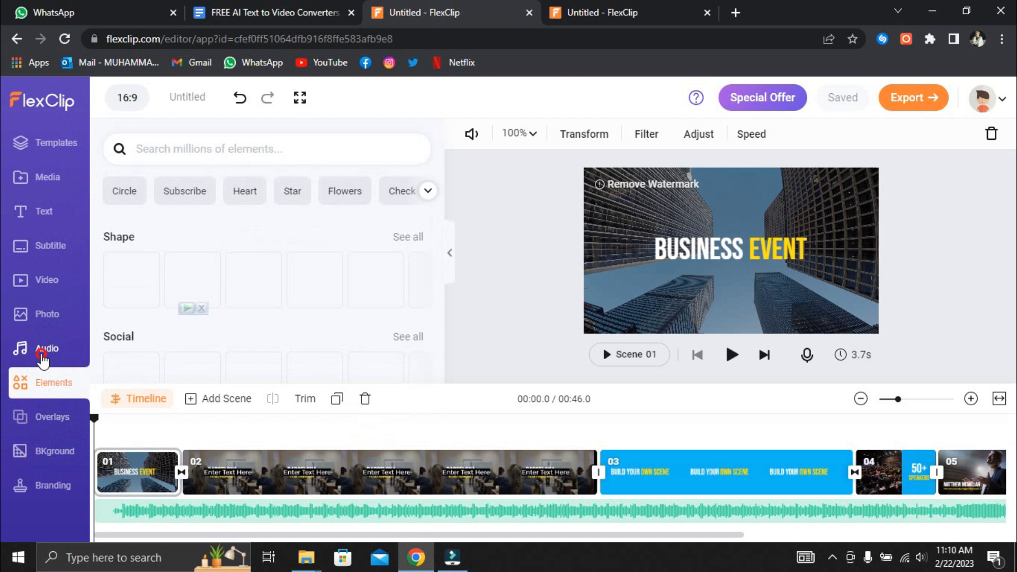
pyautogui.click(42, 356)
pyautogui.click(46, 316)
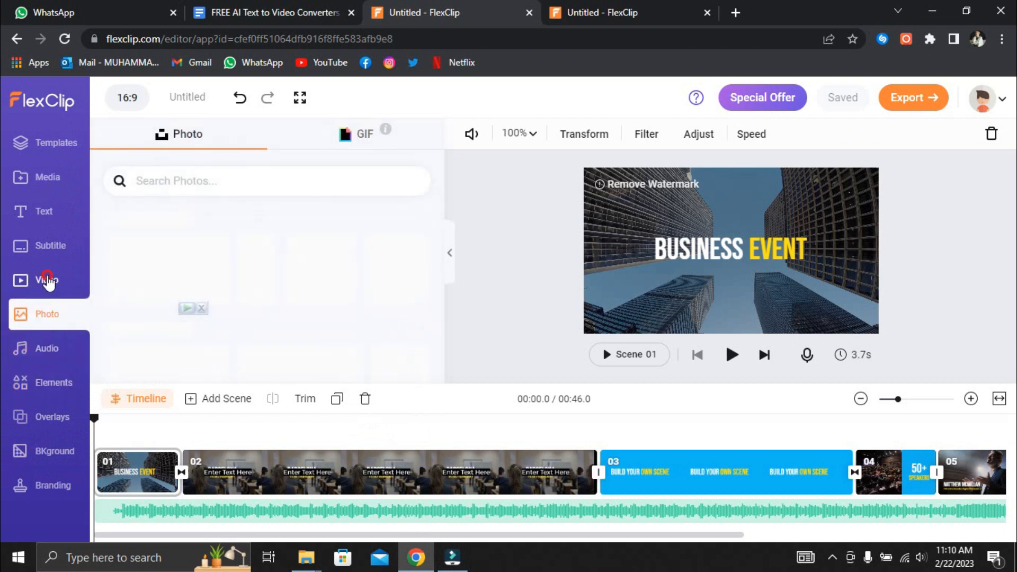
pyautogui.click(48, 281)
pyautogui.click(49, 247)
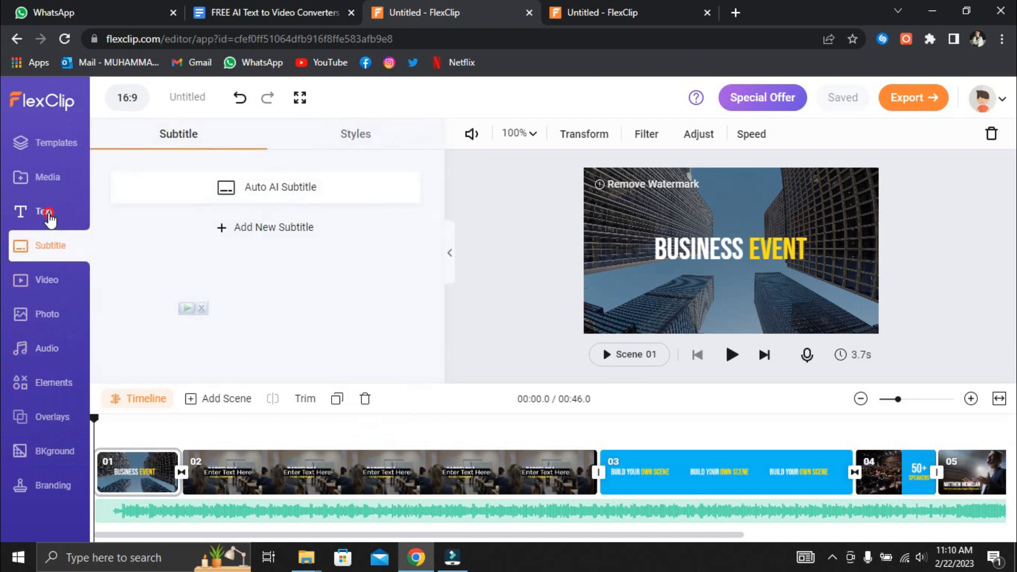
pyautogui.click(49, 215)
pyautogui.click(53, 176)
pyautogui.click(59, 149)
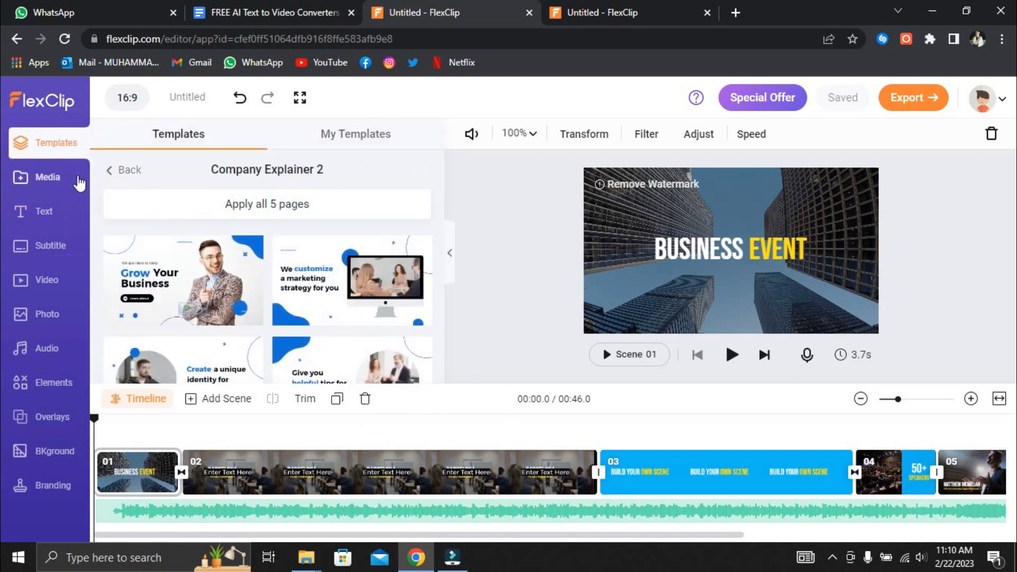
# Step: Revisit the Audio and Photo libraries and open the Subtitle options
pyautogui.click(24, 277)
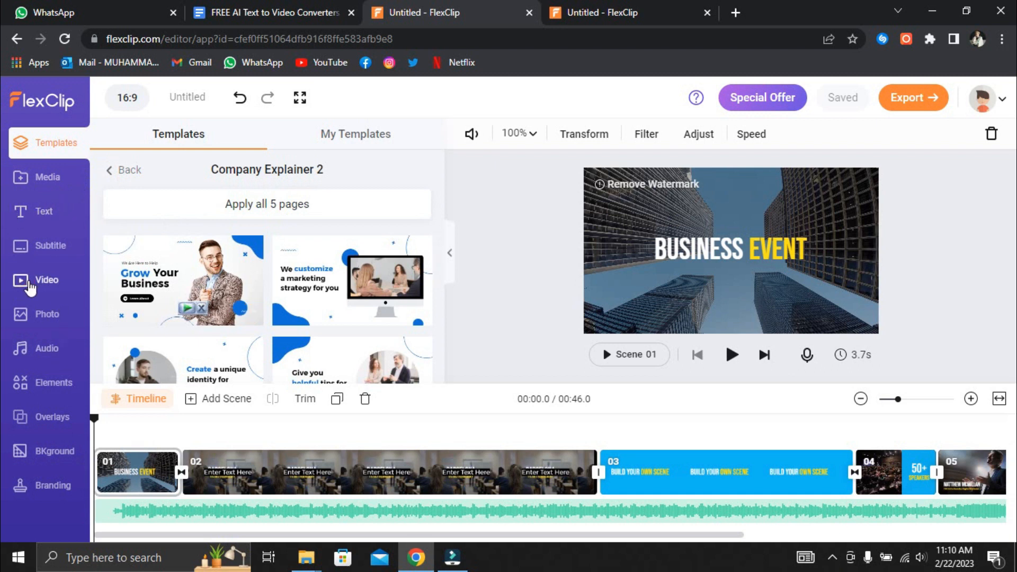
pyautogui.click(50, 347)
pyautogui.click(46, 314)
pyautogui.click(46, 254)
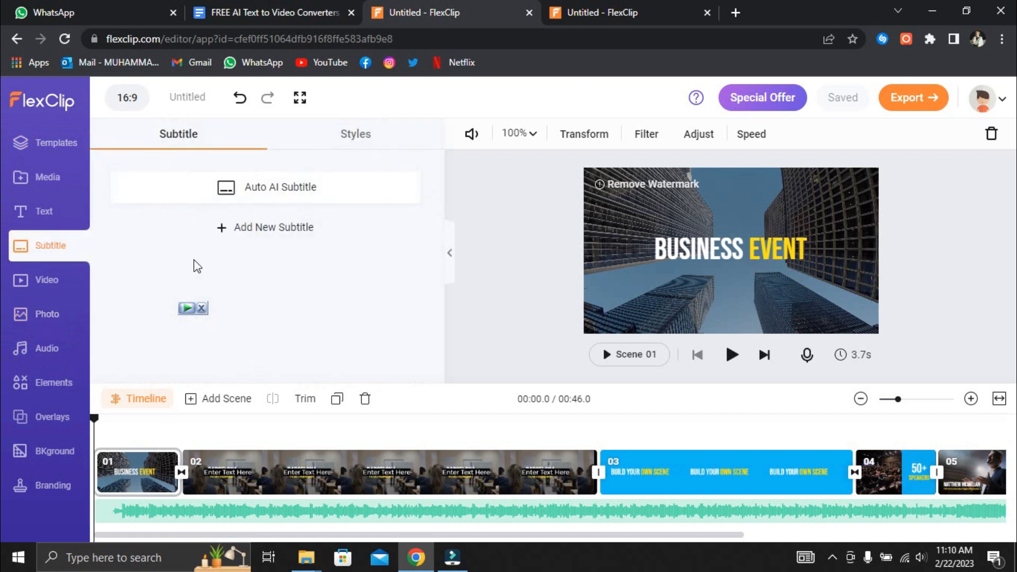
# Step: Preview the opening of the video, pause it, and move the playhead to 00:13.3 in scene 02
pyautogui.click(733, 356)
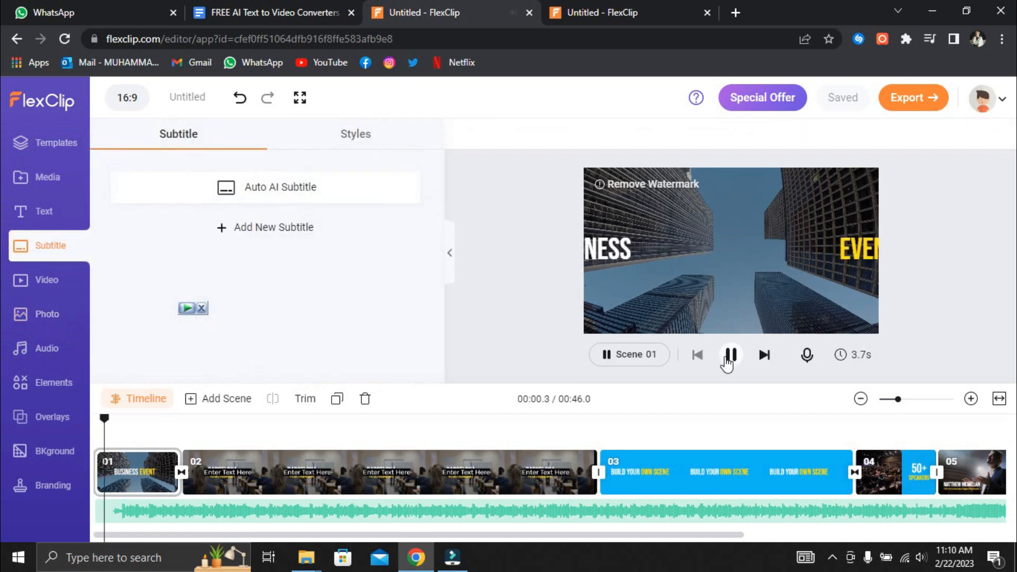
pyautogui.click(730, 360)
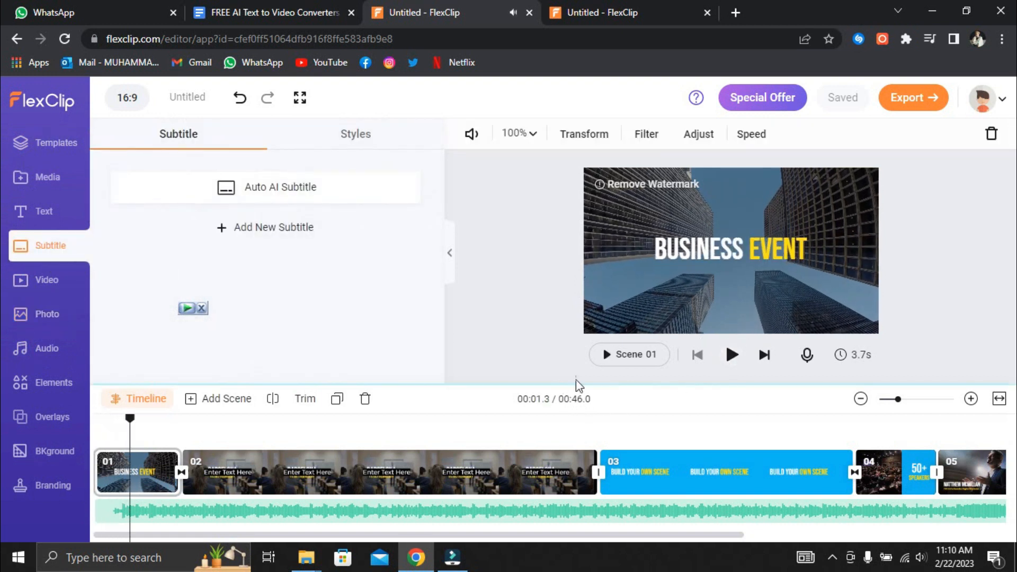
pyautogui.moveTo(175, 427); pyautogui.dragTo(455, 465)
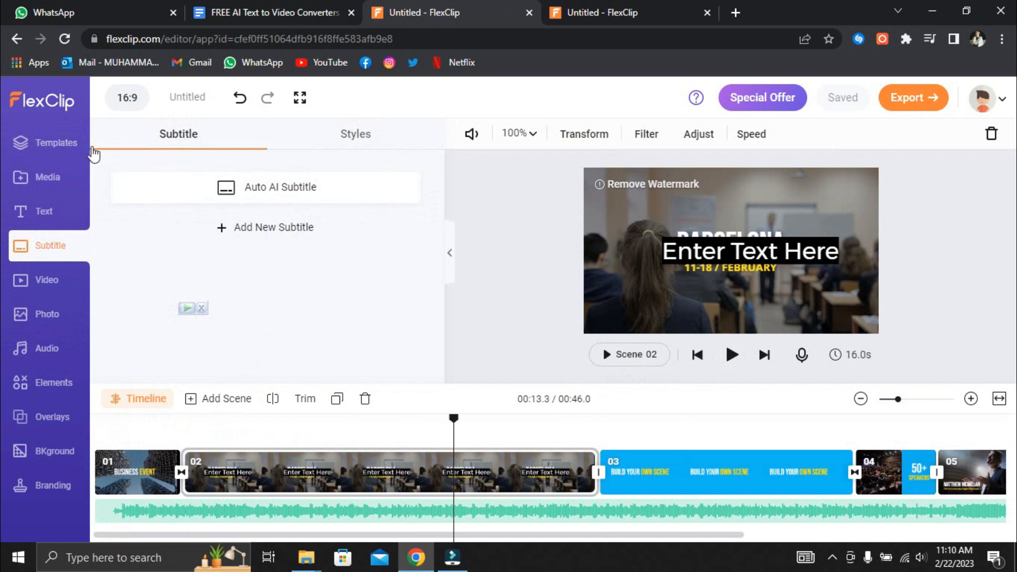
# Step: View the aspect ratios available for the project
pyautogui.click(126, 106)
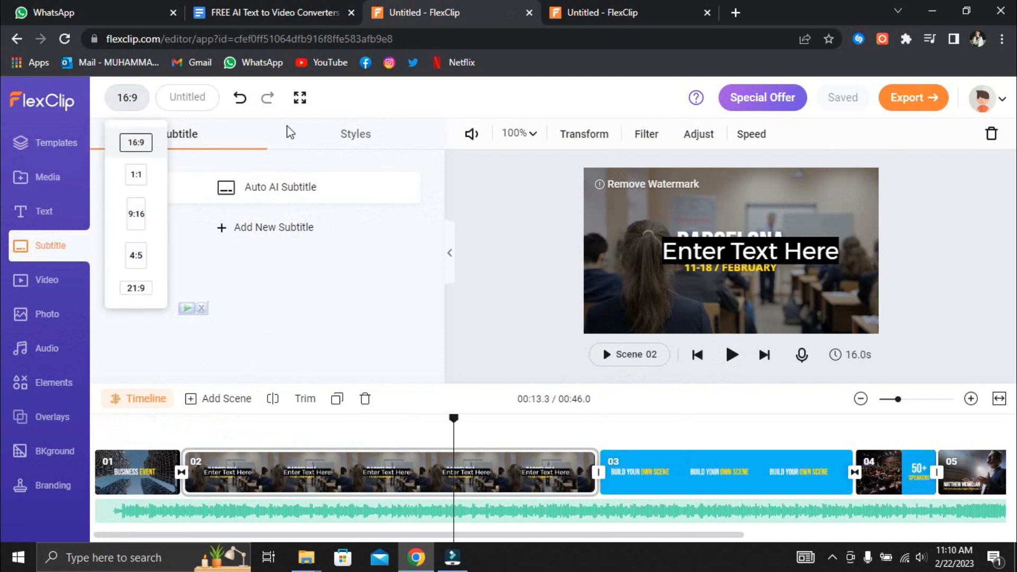